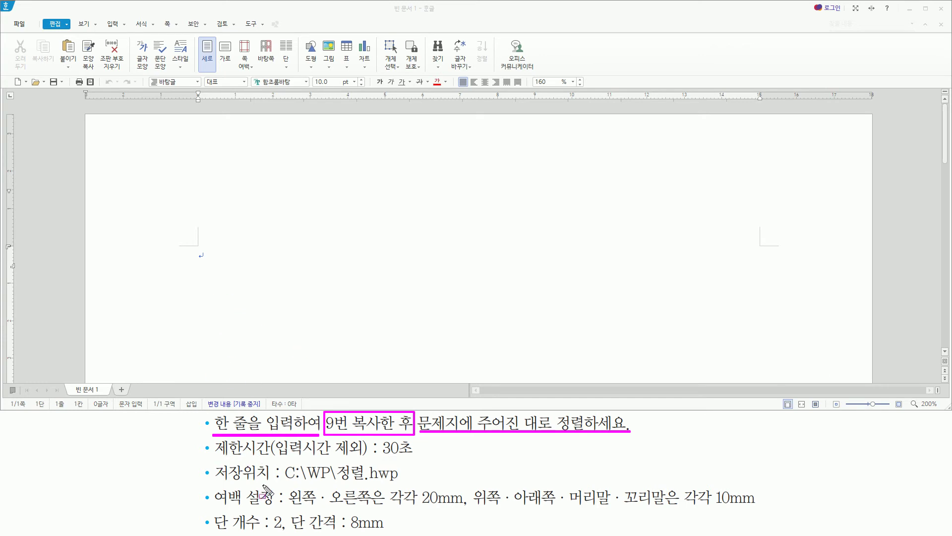
drag(286, 482, 336, 481)
mouse_move(211, 508)
mouse_down()
mouse_move(484, 500)
mouse_move(760, 511)
mouse_up()
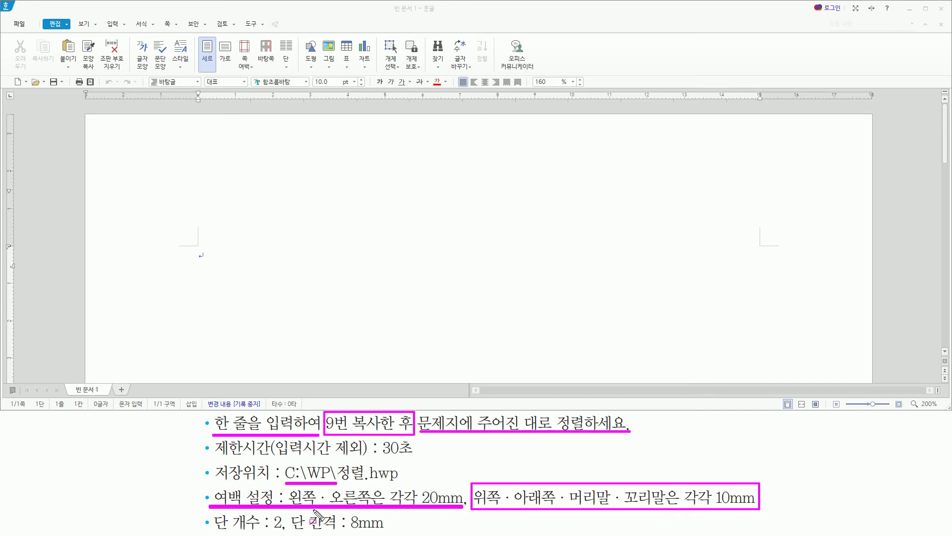
drag(215, 531, 404, 533)
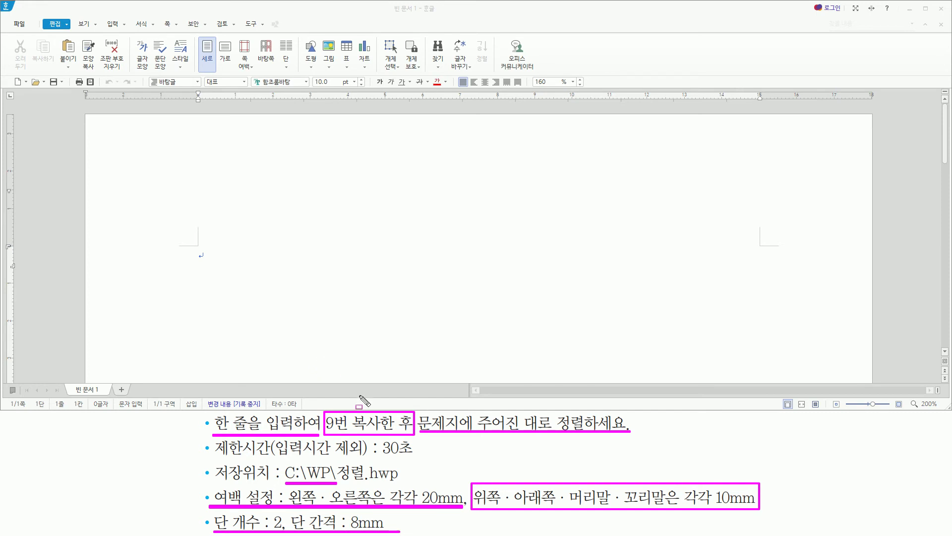
key(Escape)
Set the page's top margin and header margin to 10 mm each in the page setup
click(284, 280)
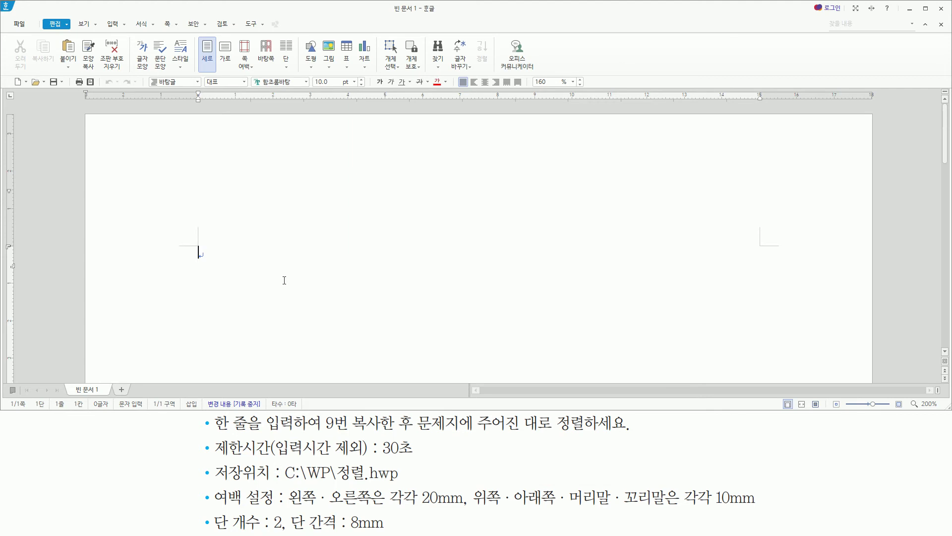
key(F7)
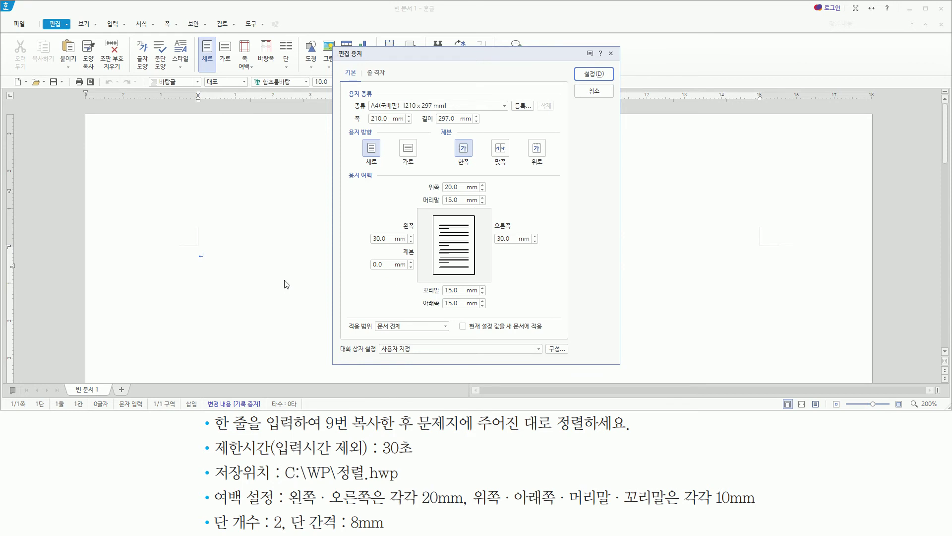
key(alt)
key(t)
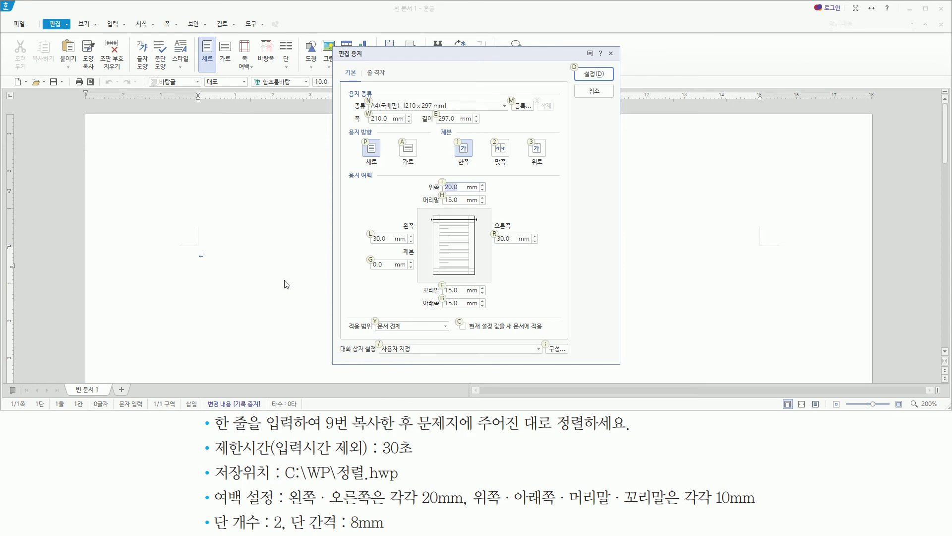
text(10)
key(Tab)
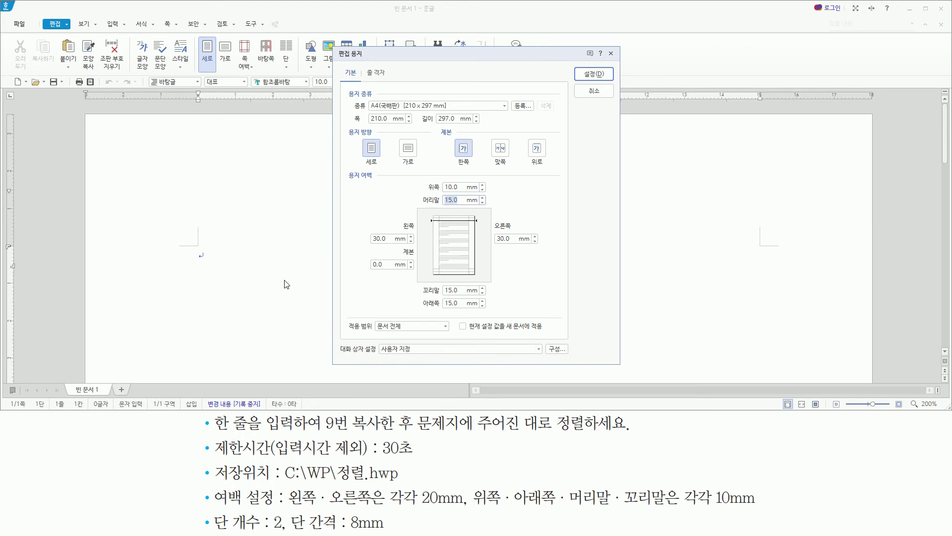
text(10)
Set the left and right margins to 20 mm, the footer and bottom margins to 10 mm, and apply the page setup
key(Tab)
text(20)
key(Tab)
text(20)
key(Tab)
text(10)
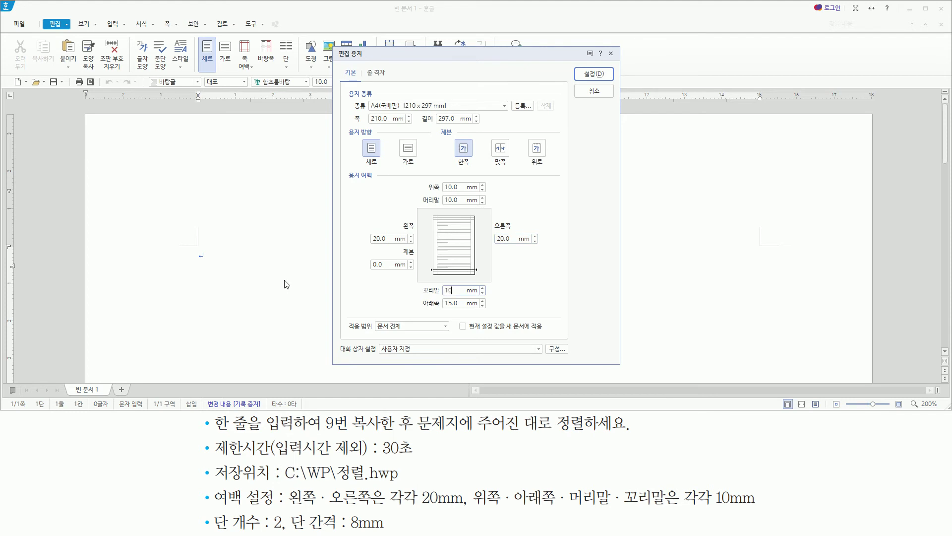
key(Tab)
text(10)
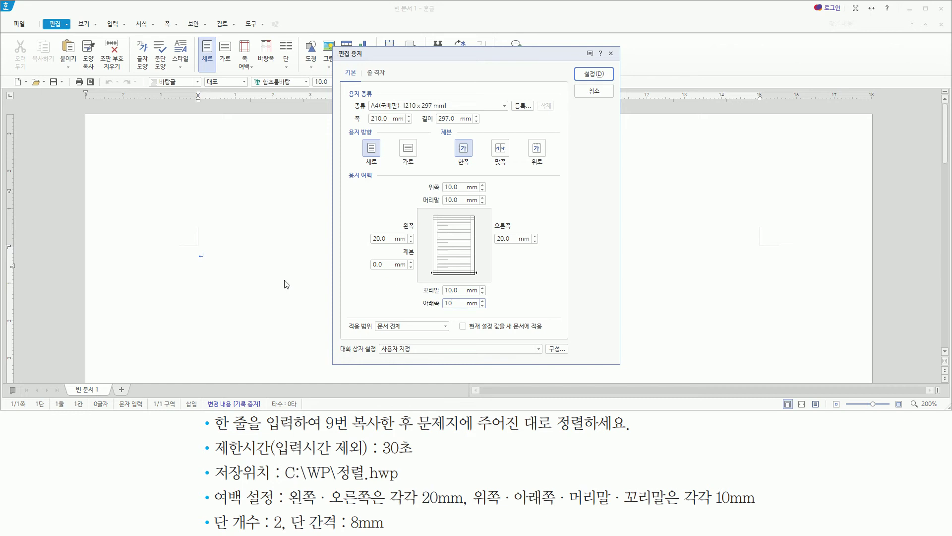
key(Return)
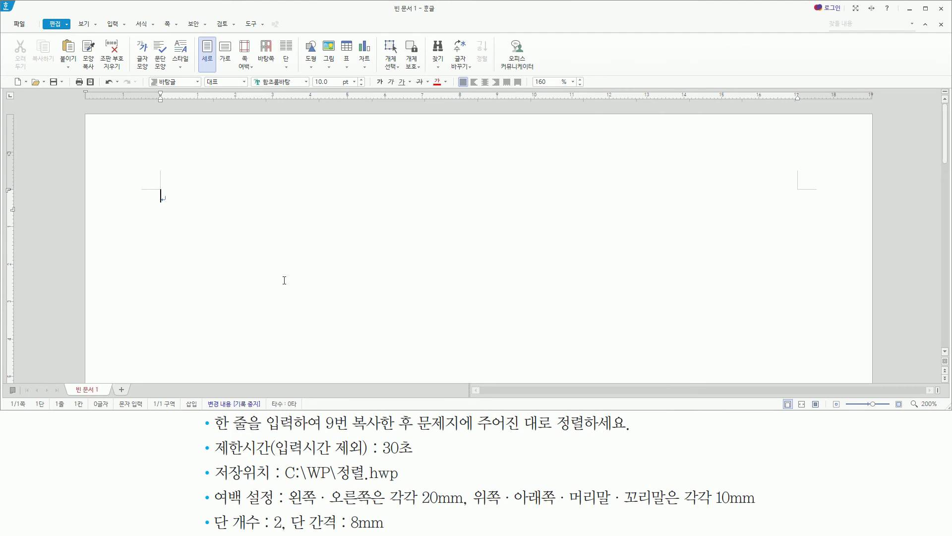
Lay out the whole document in 2 equal-width columns with 8 mm spacing
key(alt)
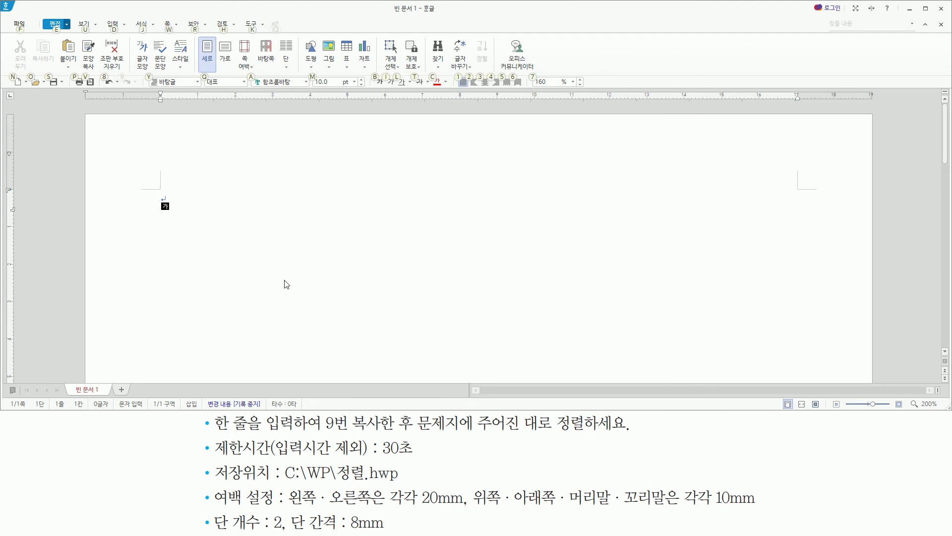
key(w)
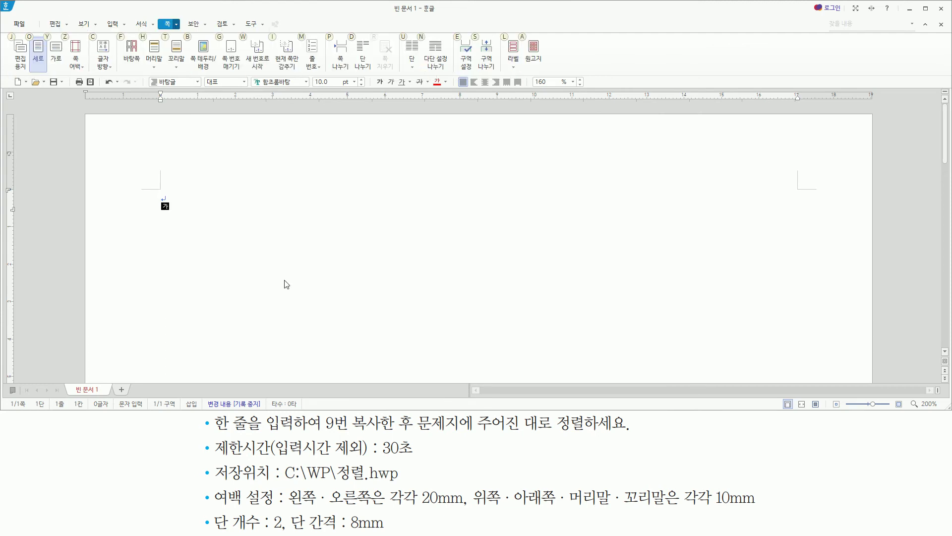
key(u)
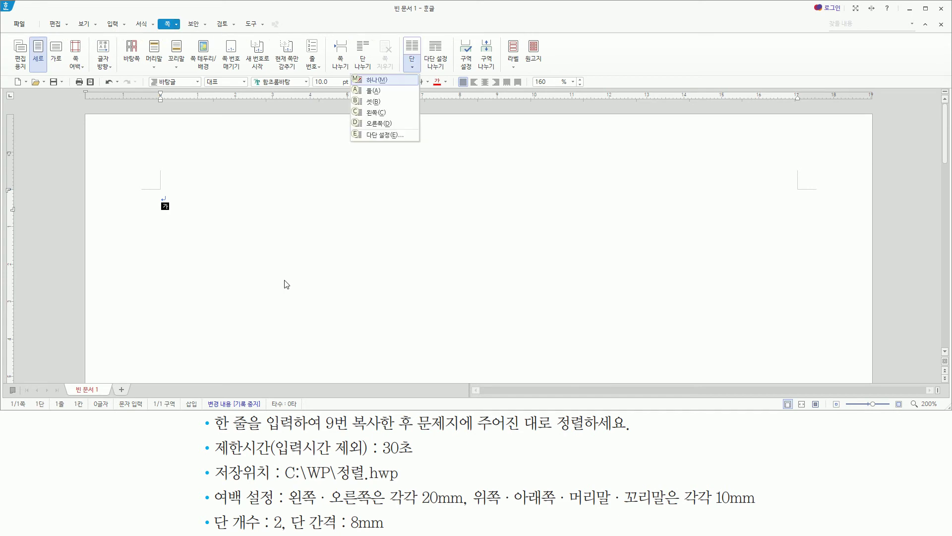
key(e)
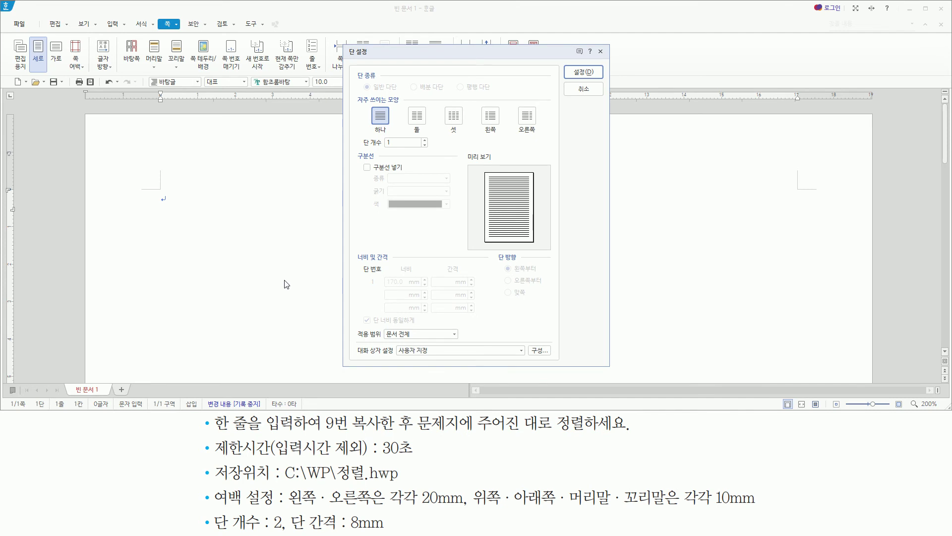
text(2)
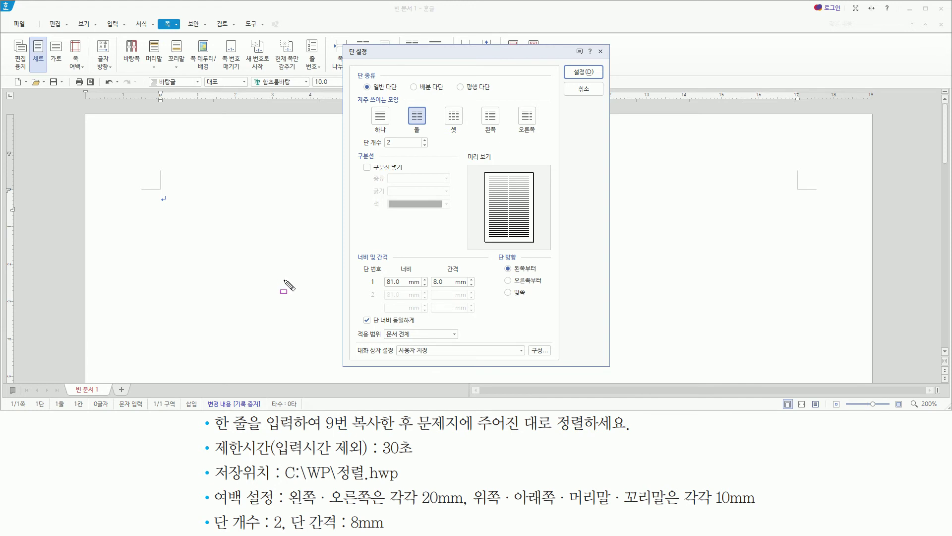
mouse_move(355, 341)
mouse_down()
mouse_move(404, 341)
mouse_move(417, 328)
mouse_up()
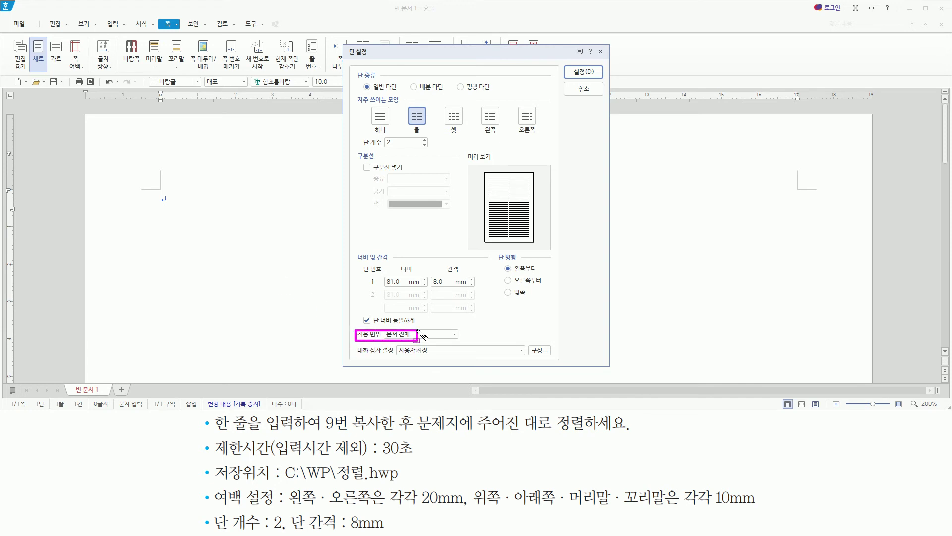
drag(294, 531, 389, 530)
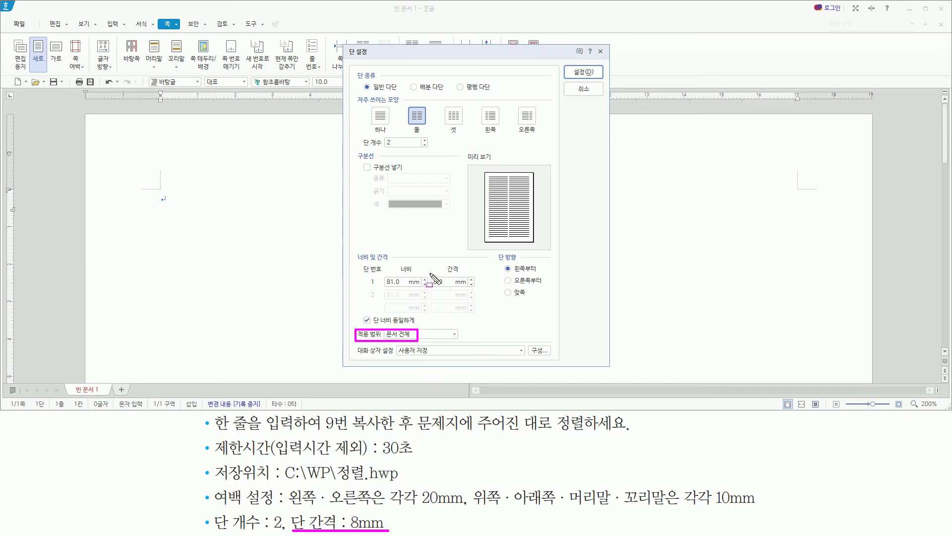
mouse_move(429, 263)
mouse_down()
mouse_move(431, 289)
mouse_move(478, 291)
mouse_up()
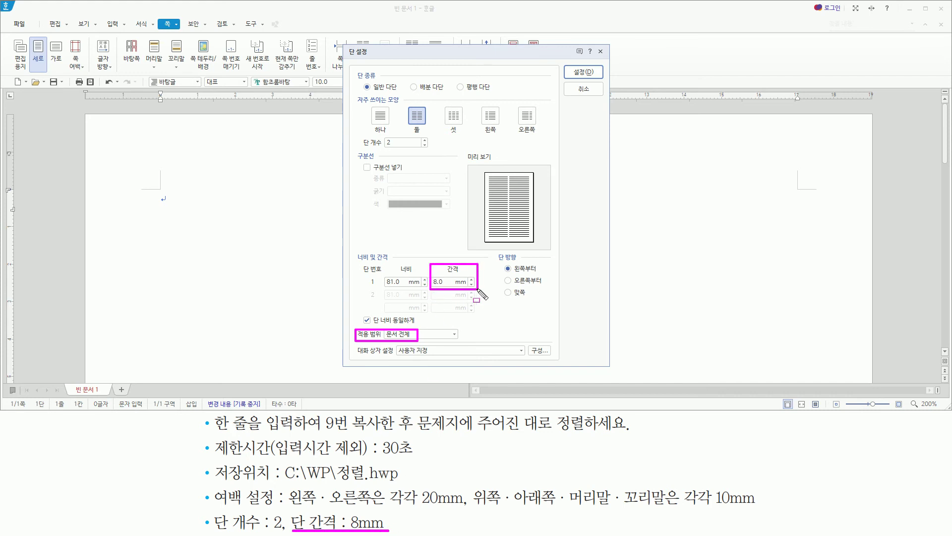
key(Escape)
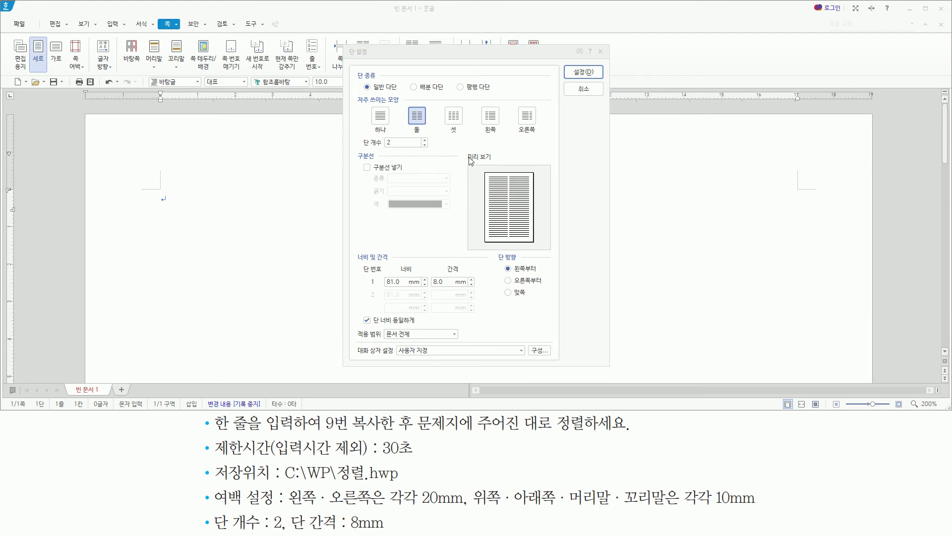
click(584, 73)
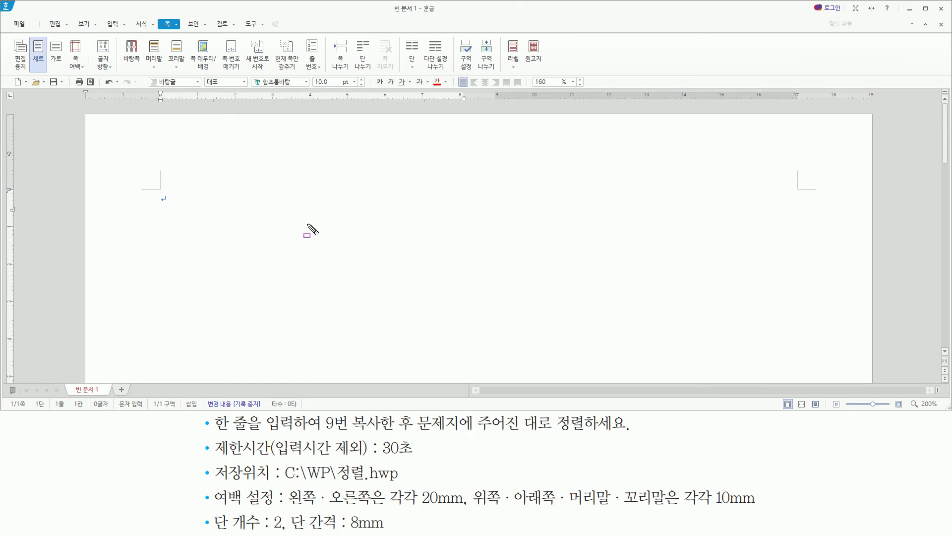
Enter the line 가나다라마바사아자차카타파하 at the start of the document
key(Hangul)
text(가나다라)
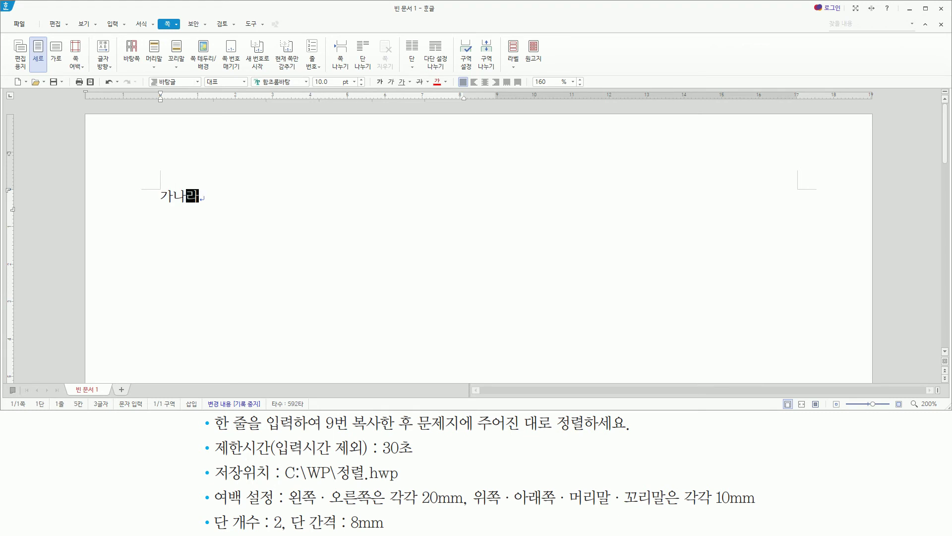
text(마바)
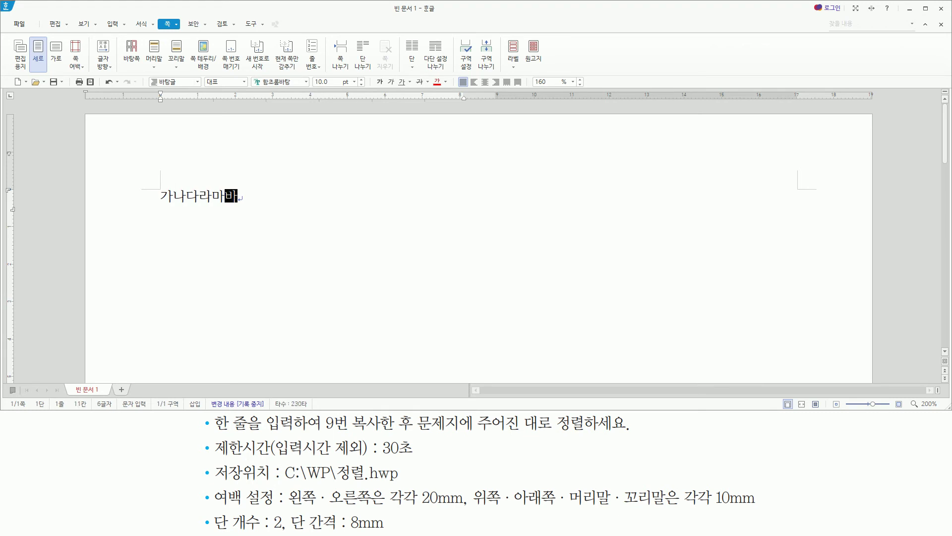
text(사앙자차)
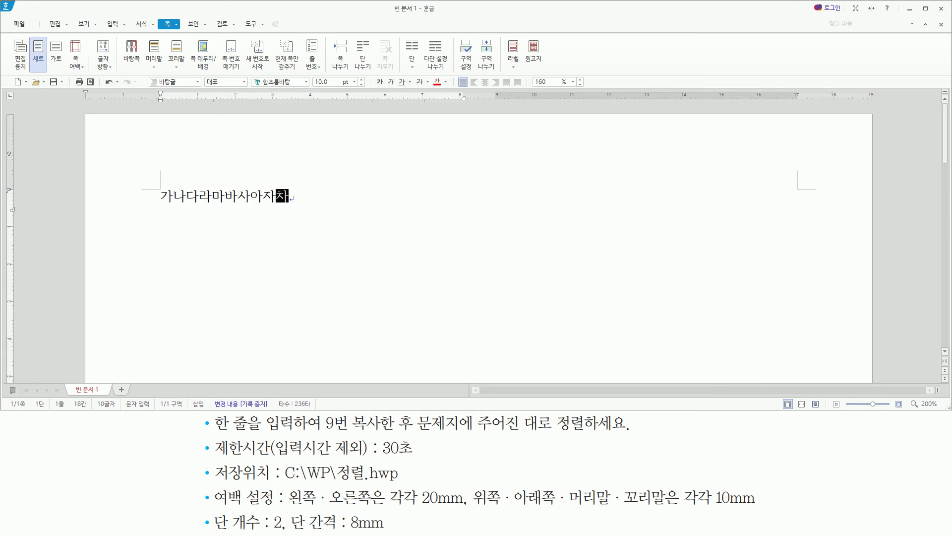
text(카탚파하)
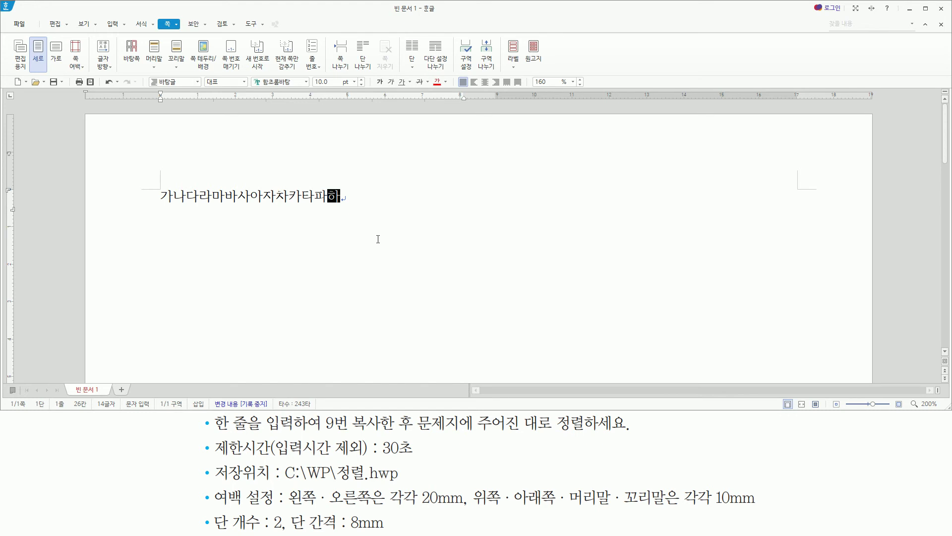
Copy the 가나다라마바사아자차카타파하 line and paste it nine times, each copy on its own line
key(shift+Home)
key(ctrl+c)
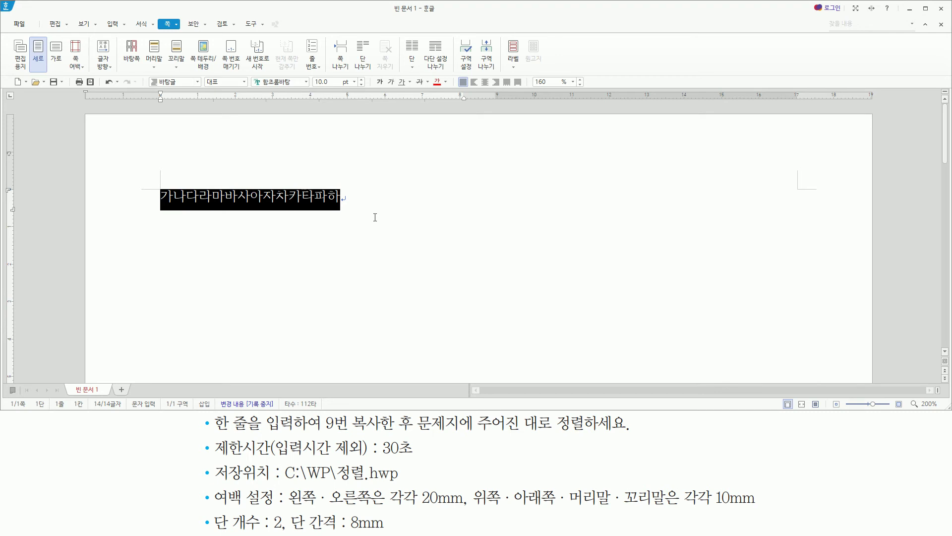
key(End)
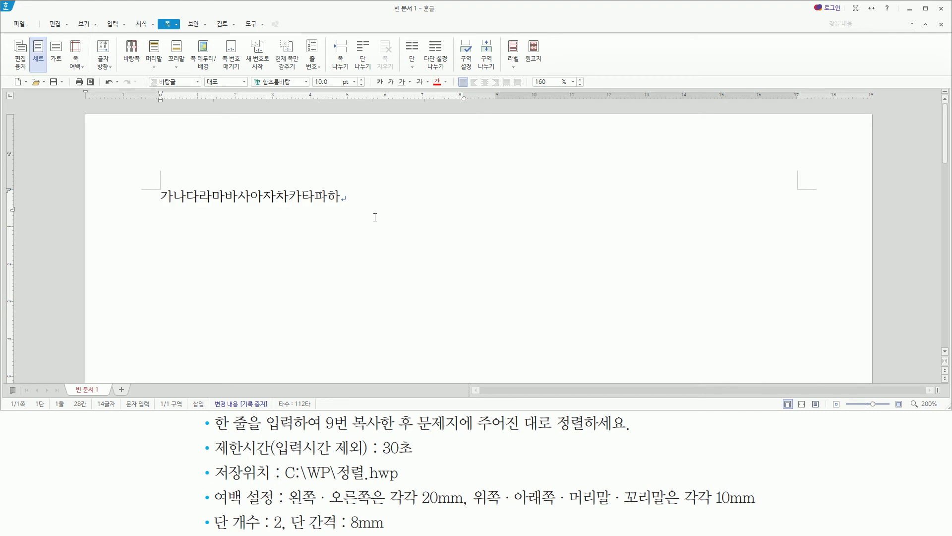
key(Return)
key(ctrl+v)
key(Return)
key(ctrl+v)
key(Return)
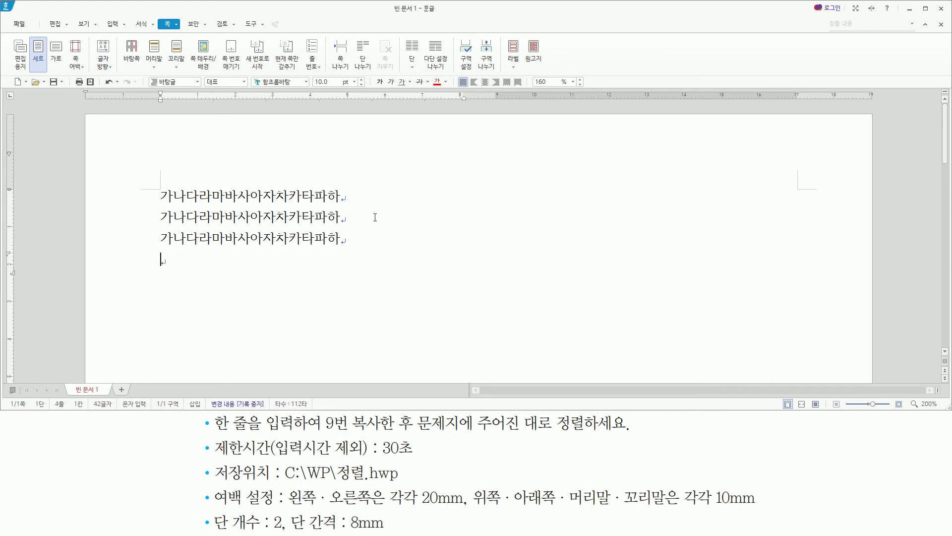
key(ctrl+v)
key(Return)
key(ctrl+v)
key(Return)
key(ctrl+v)
key(Return)
key(ctrl+v)
key(Return)
key(ctrl+v)
key(Return)
key(ctrl+v)
Prefix the ten lines in order with 가운데, 오른쪽, 가운데, 가운데, 오른쪽, 왼쪽, 왼쪽, 가운데, 가운데, 왼쪽, each followed by a space
key(Up)
key(Up)
key(Up)
key(Up)
key(Up)
key(Up)
key(Up)
key(Up)
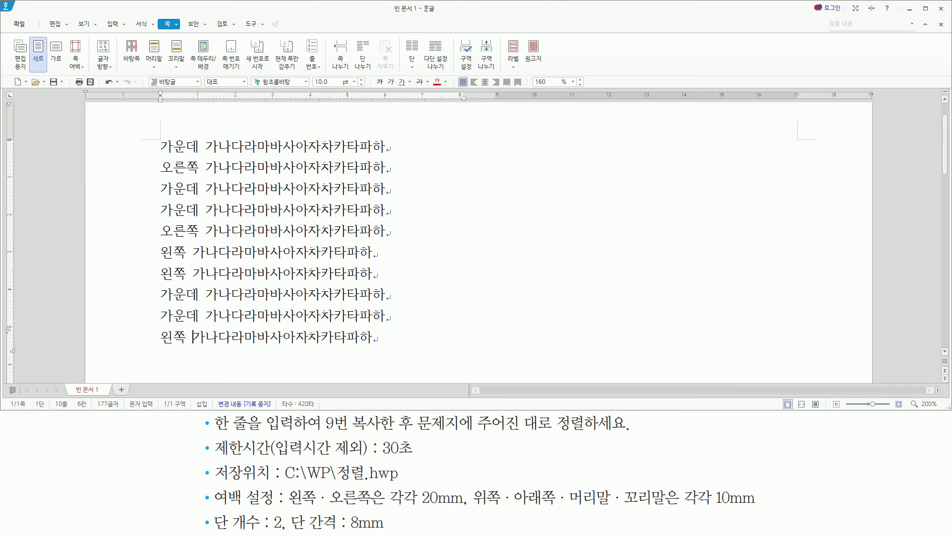
Add extra spaces after the 왼쪽 labels so their text lines up with the other lines
click(193, 273)
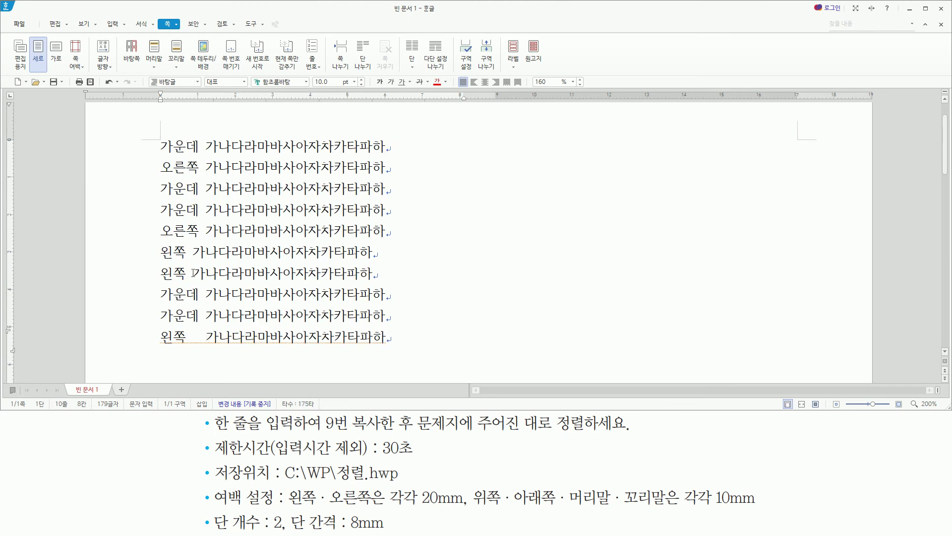
click(193, 251)
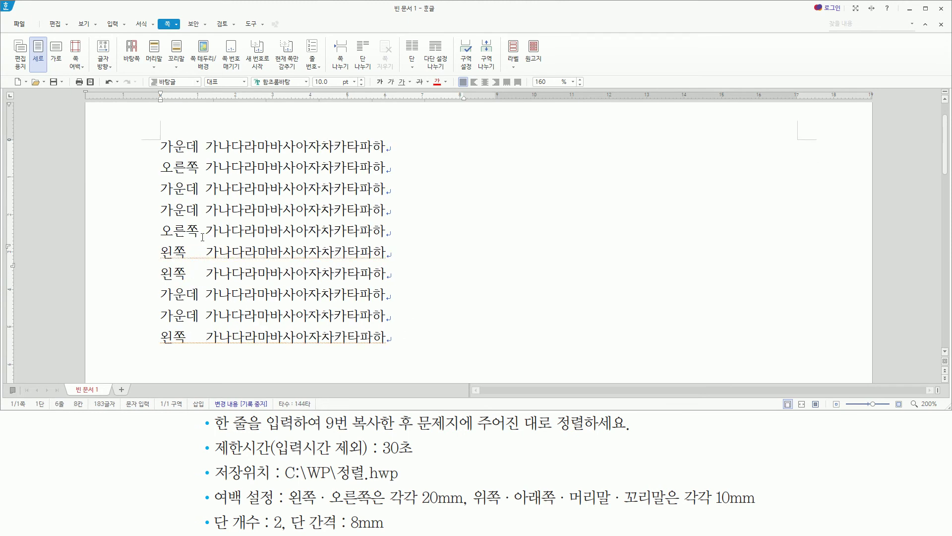
click(338, 209)
Review the alignment options in the first line's paragraph shape settings and close them without applying changes
click(298, 155)
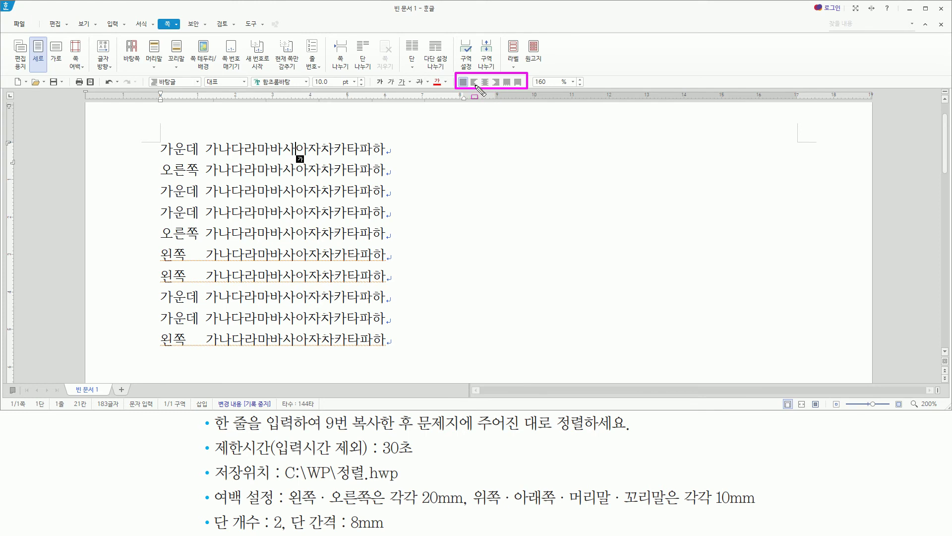
click(145, 25)
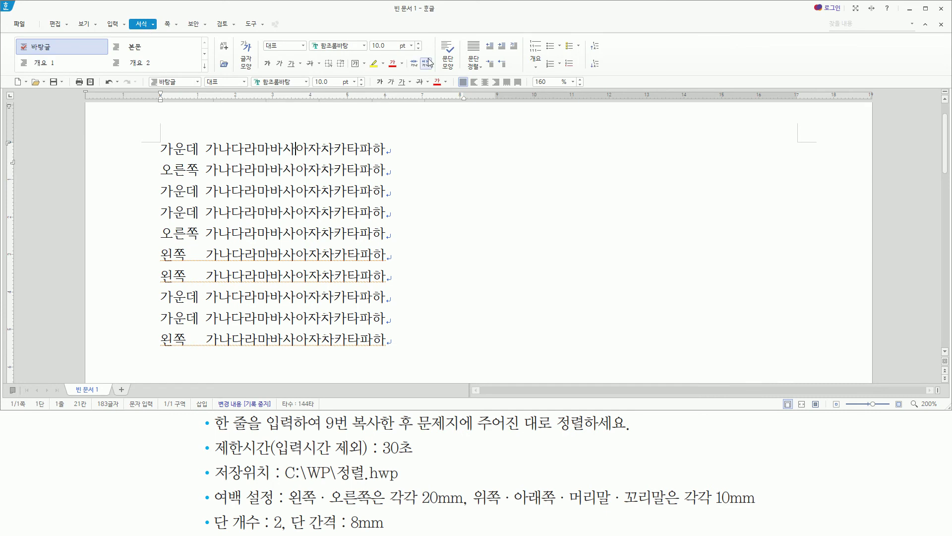
click(451, 59)
click(450, 61)
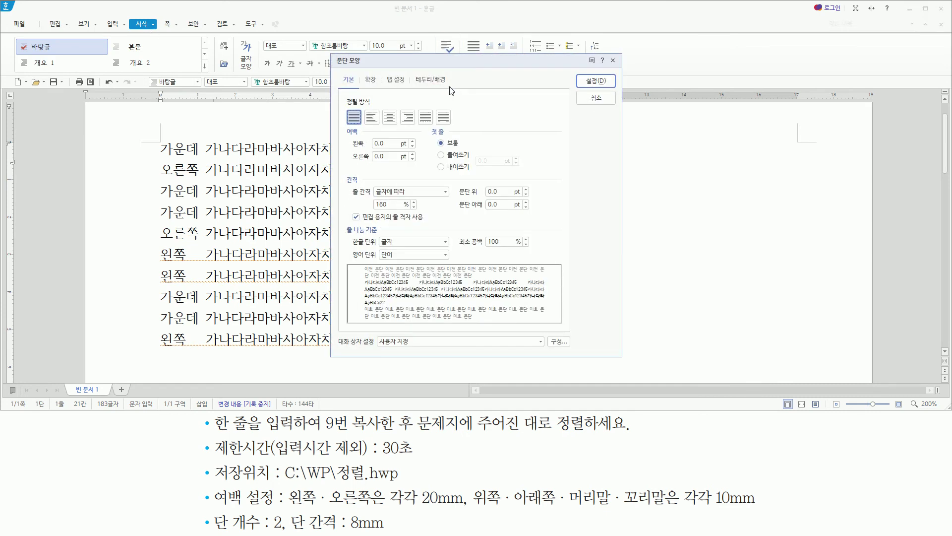
mouse_move(339, 104)
mouse_down()
mouse_move(416, 130)
mouse_move(455, 127)
mouse_up()
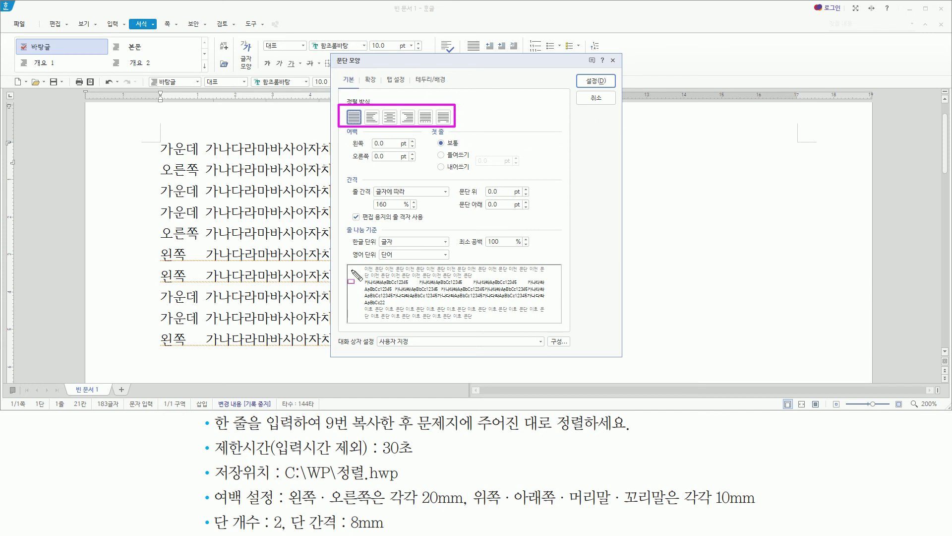
key(Escape)
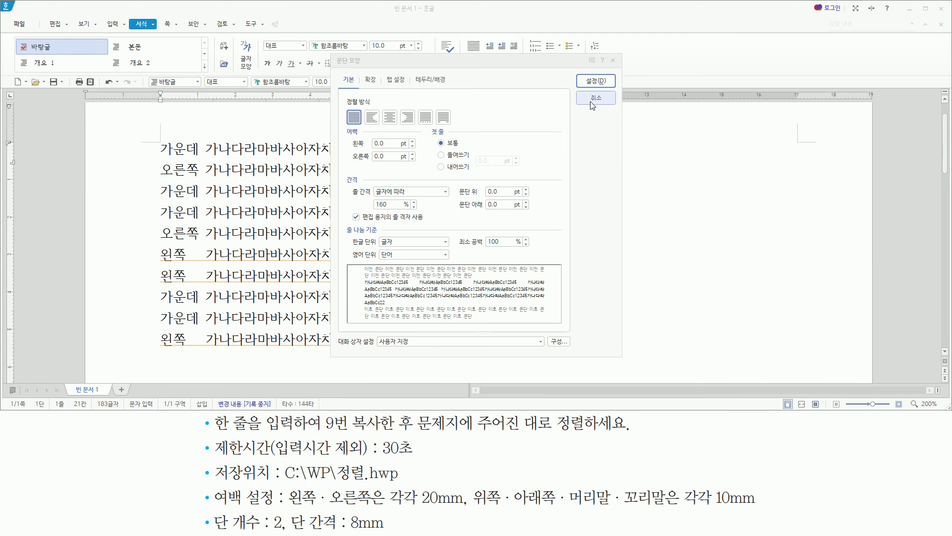
click(595, 98)
drag(128, 15, 161, 34)
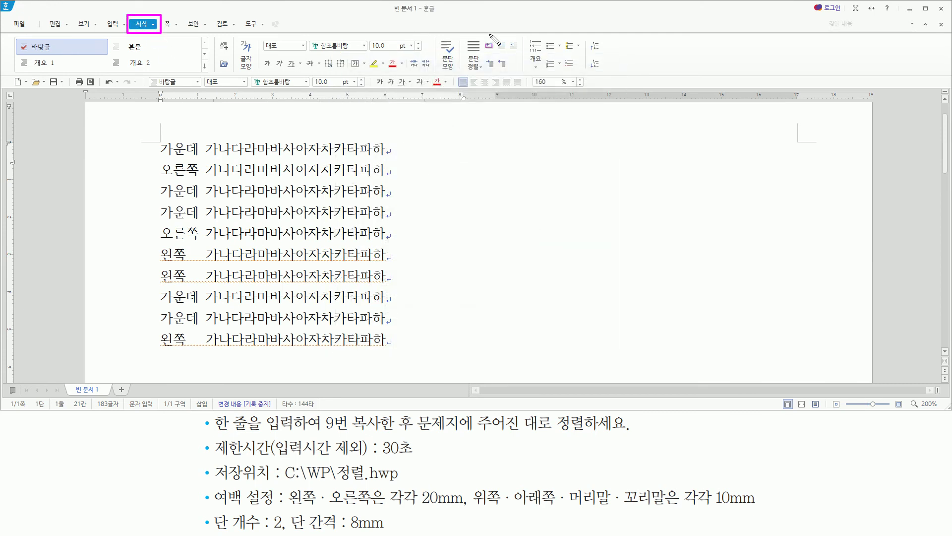
Examine the available alignment types in the paragraph shape dialog again and leave it without changing the first line
drag(436, 37, 458, 76)
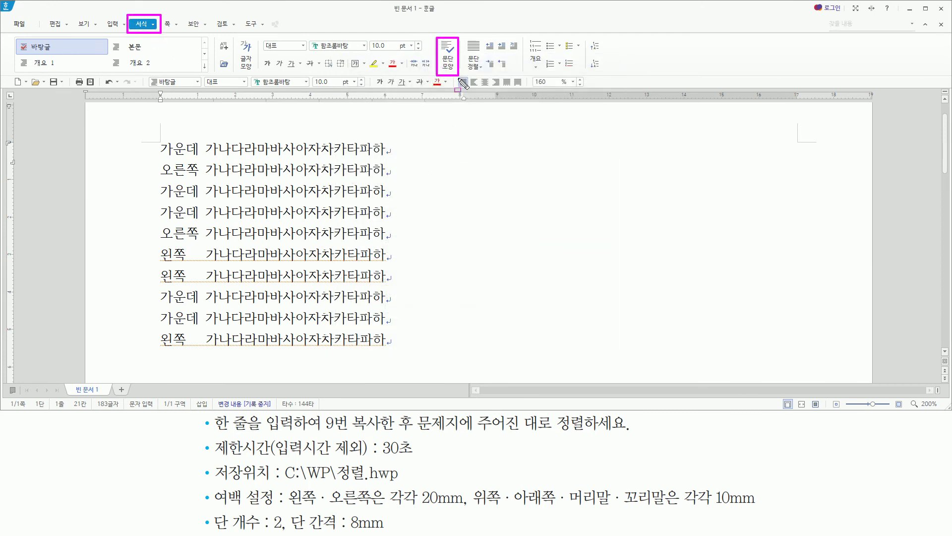
key(Escape)
click(448, 62)
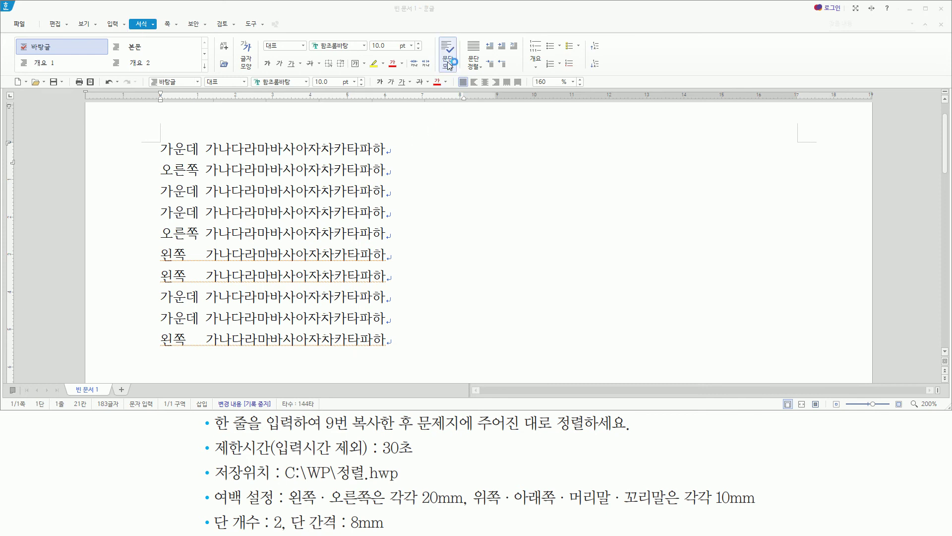
click(415, 152)
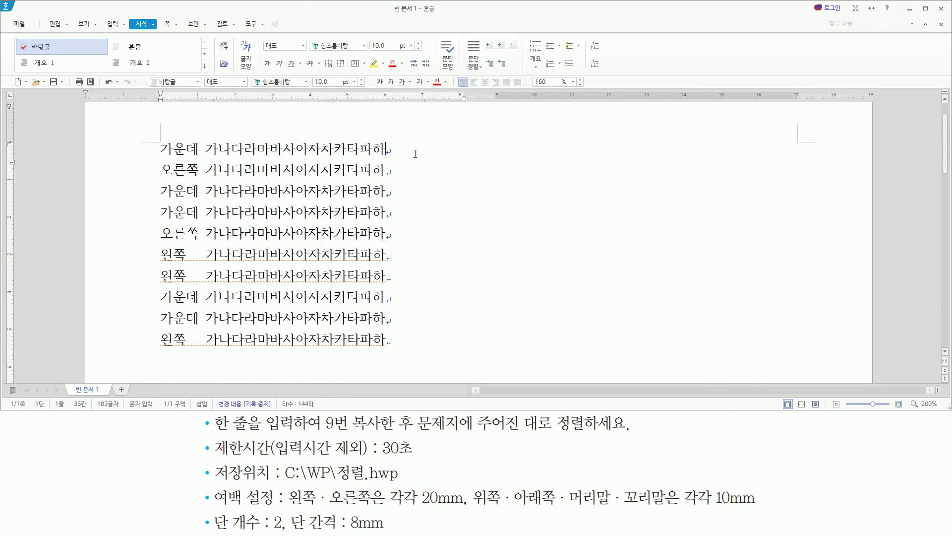
key(alt+t)
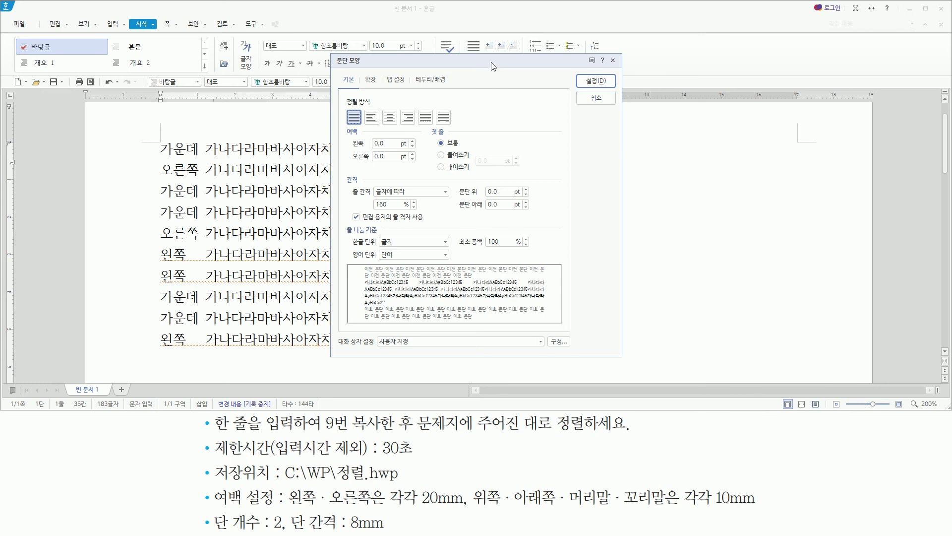
drag(493, 62, 439, 119)
drag(290, 161, 401, 184)
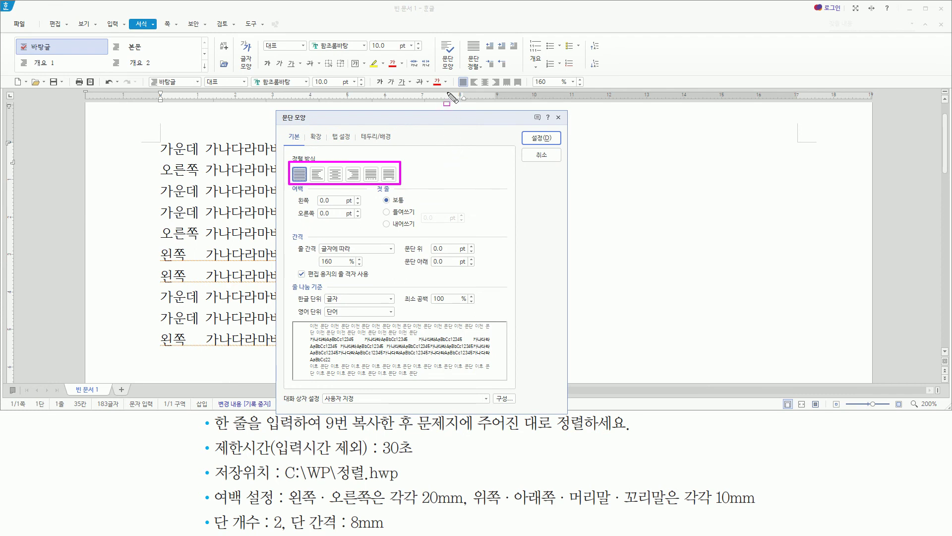
drag(455, 72, 528, 91)
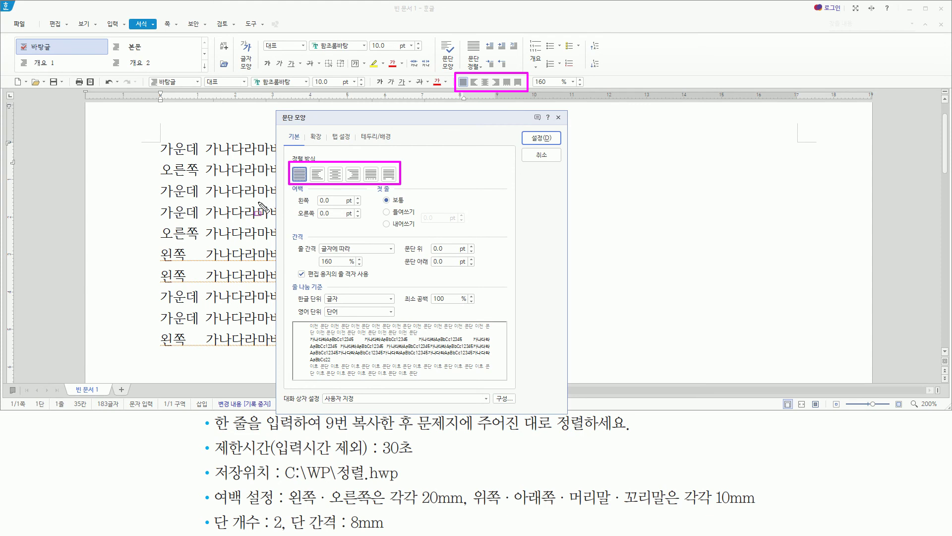
click(542, 155)
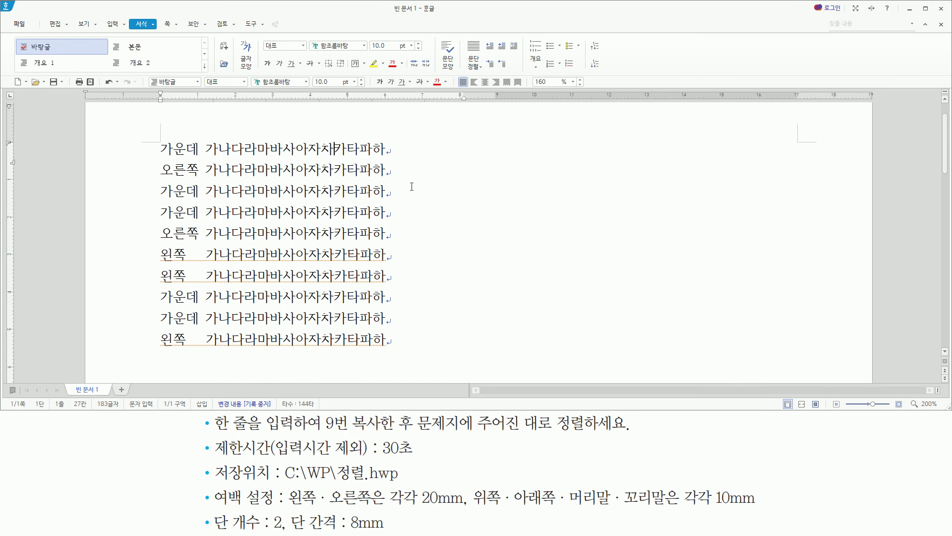
Align the first five lines by their labels: center the first, third and fourth lines and right-align the second and fifth
key(ctrl+shift+c)
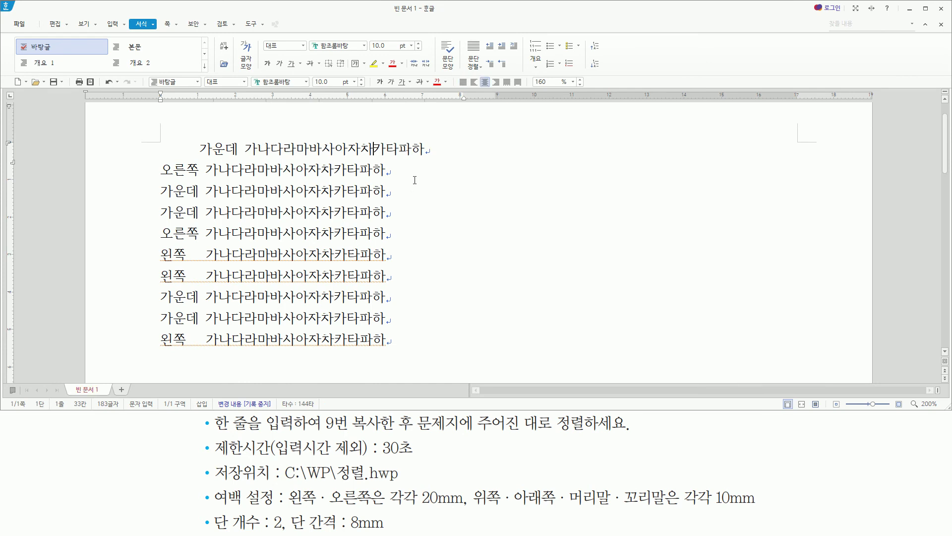
click(334, 169)
key(ctrl+shift+r)
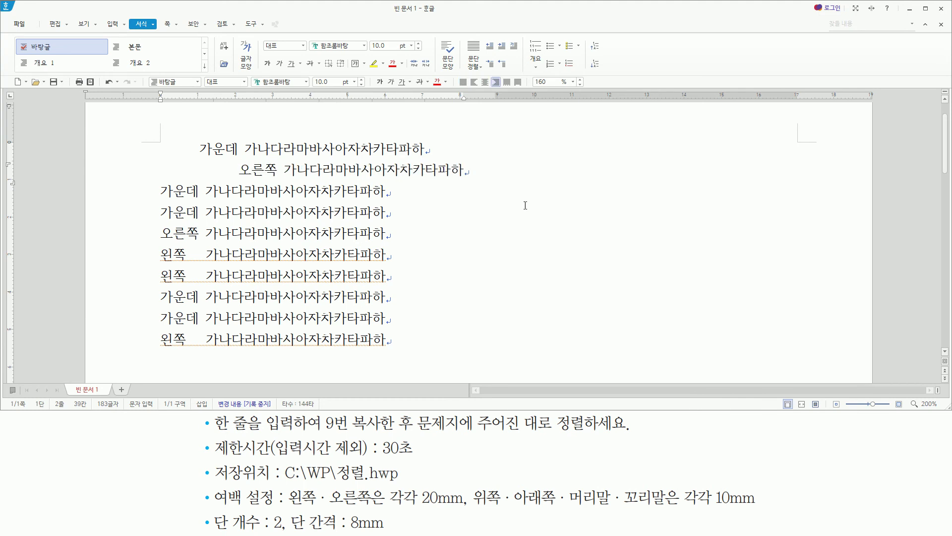
click(361, 197)
key(ctrl+shift+c)
click(361, 212)
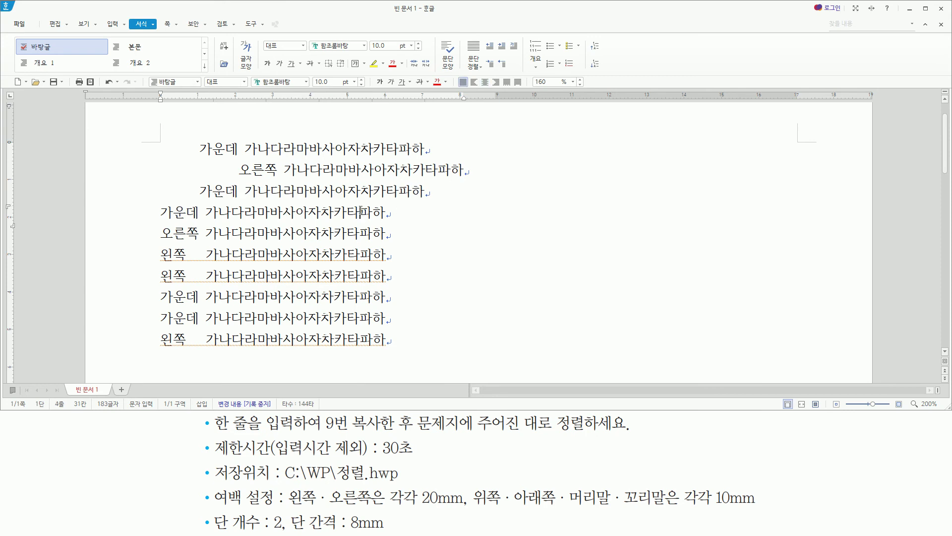
key(ctrl+shift+c)
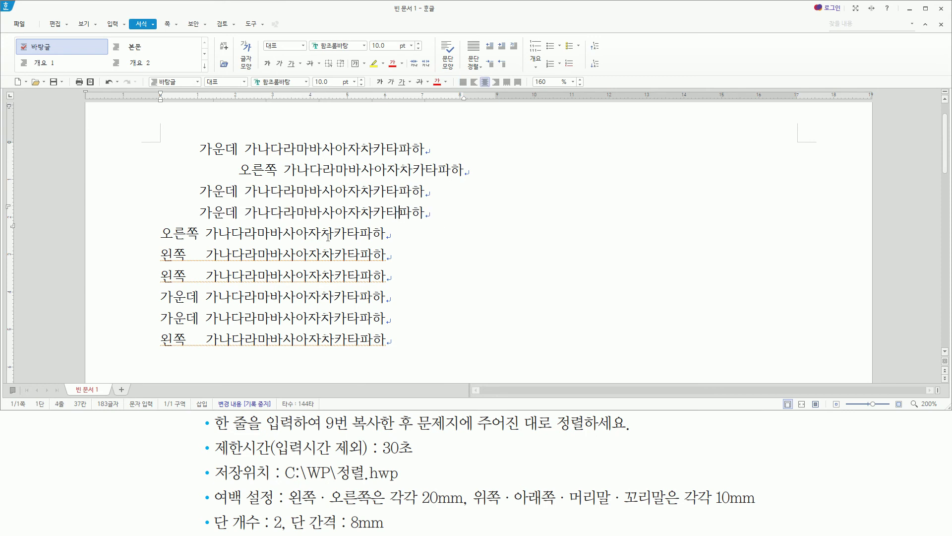
click(288, 233)
key(ctrl+shift+r)
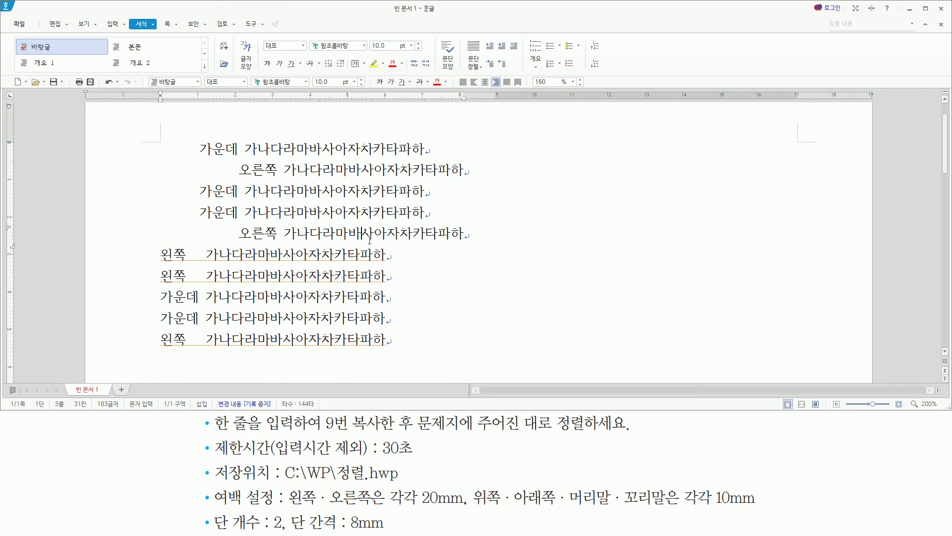
Left-align the sixth line, the first one labelled 왼쪽
click(230, 255)
key(ctrl+shift+l)
drag(160, 262, 382, 263)
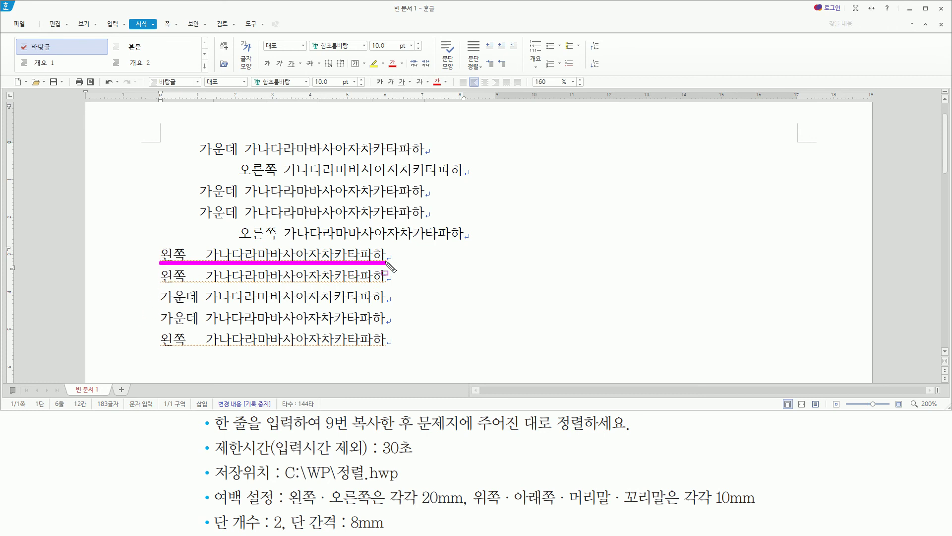
drag(457, 72, 480, 98)
key(Escape)
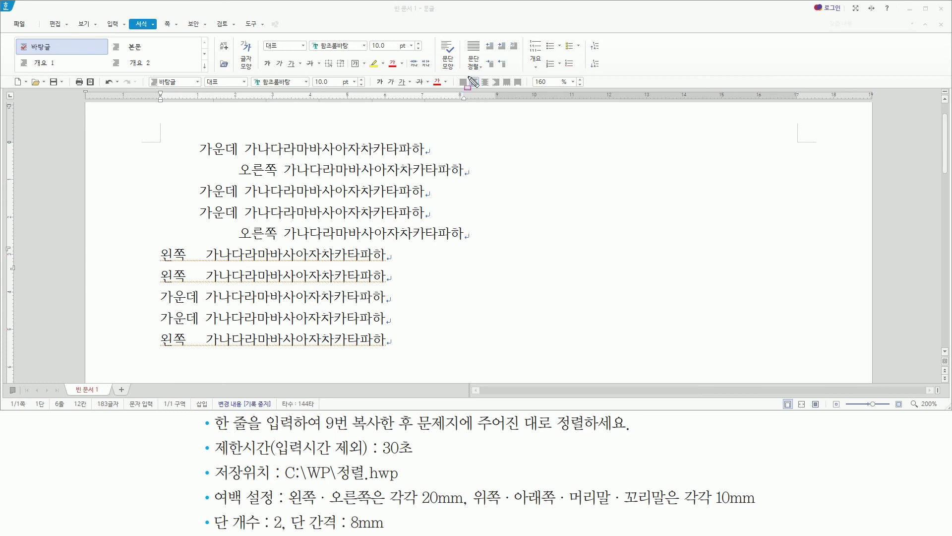
drag(464, 73, 494, 103)
key(Escape)
Left-align the seventh line, labelled 왼쪽, and center the eighth line, labelled 가운데
click(269, 254)
click(255, 274)
mouse_move(154, 267)
mouse_down()
mouse_move(163, 278)
mouse_move(391, 287)
mouse_up()
key(Escape)
click(311, 275)
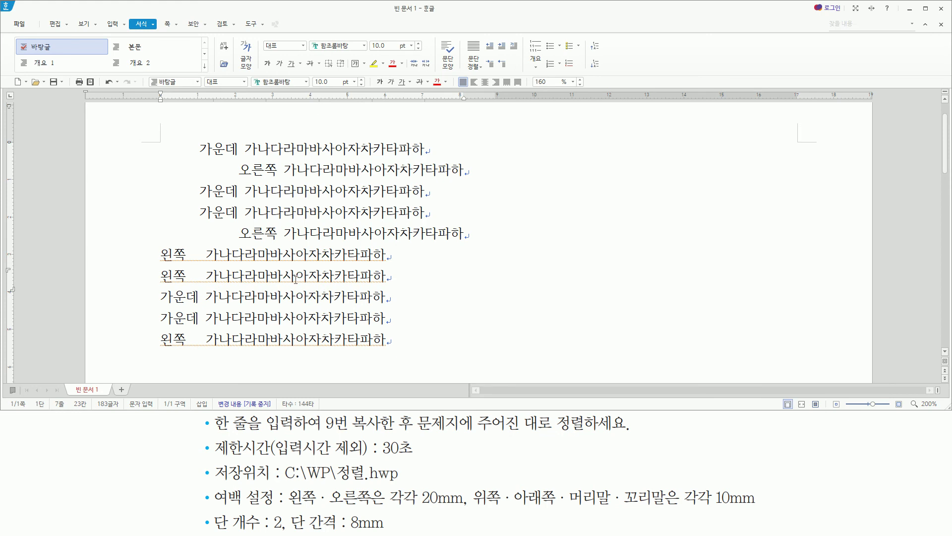
drag(455, 75, 470, 91)
drag(158, 285, 390, 286)
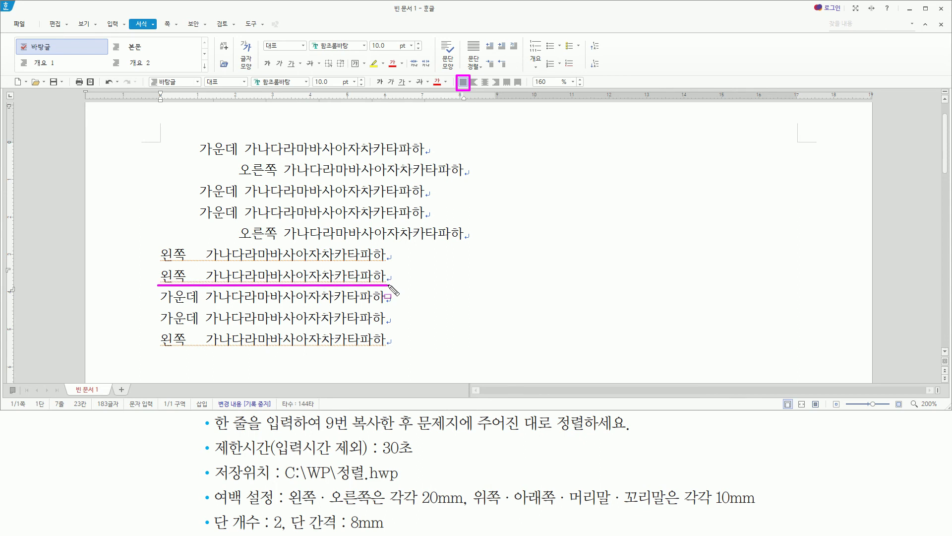
key(Escape)
mouse_move(156, 264)
mouse_down()
mouse_move(160, 282)
mouse_move(390, 286)
mouse_up()
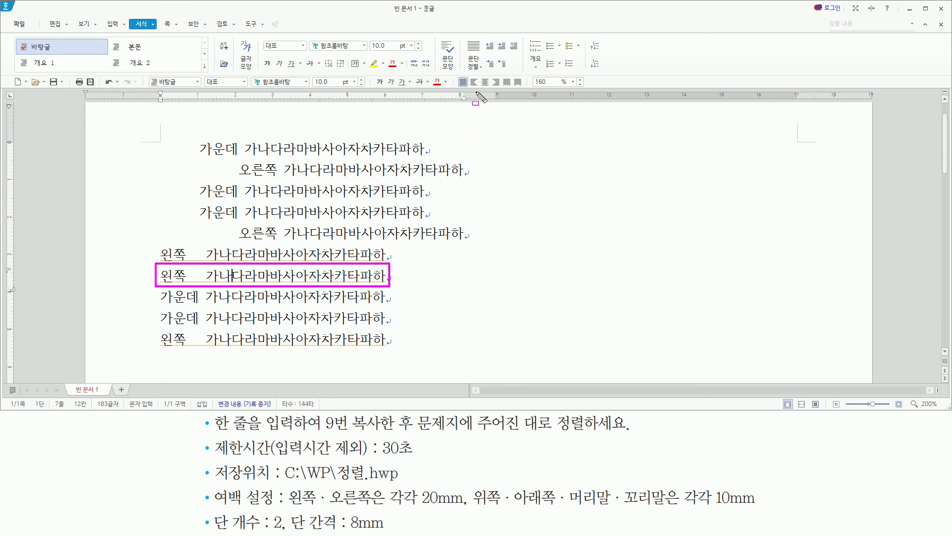
drag(467, 89, 479, 89)
click(268, 278)
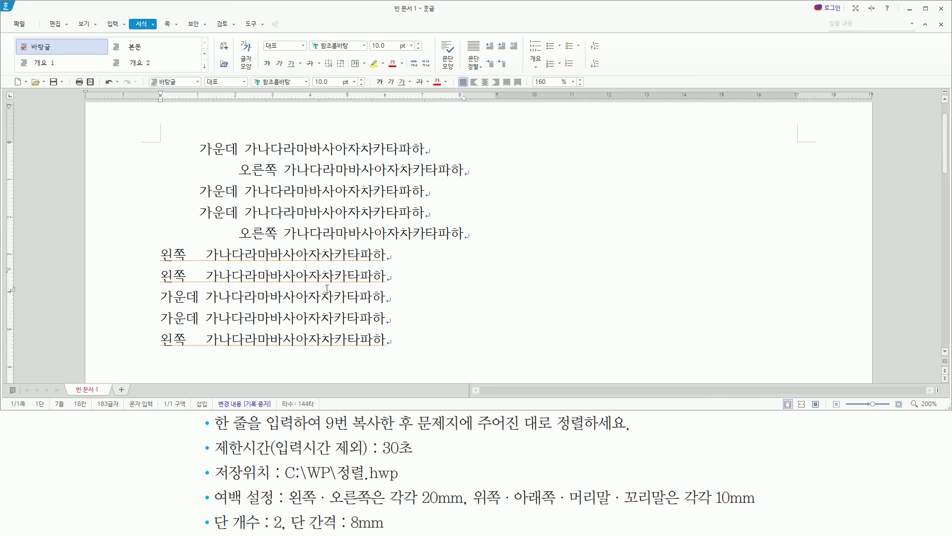
key(ctrl+shift+l)
click(306, 296)
key(ctrl+shift+c)
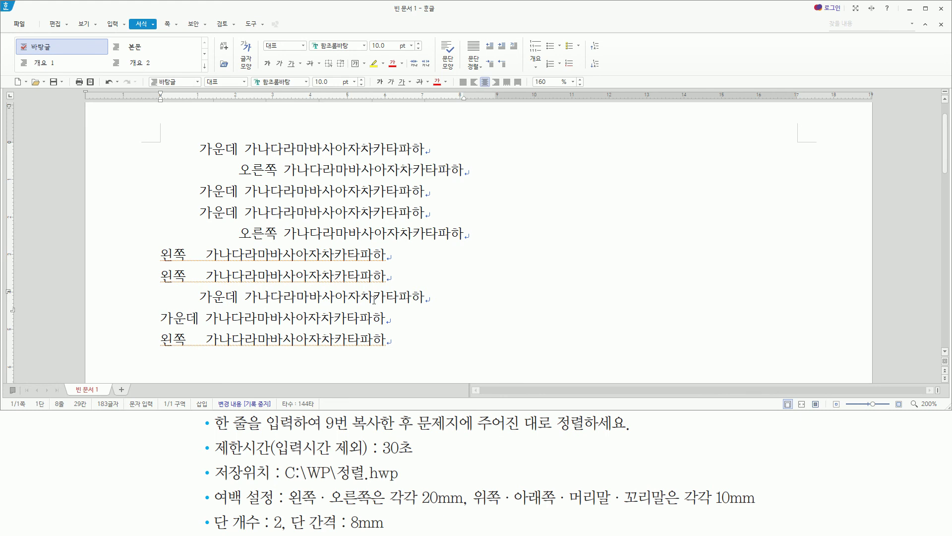
Center the ninth line, labelled 가운데, and left-align the tenth line, labelled 왼쪽
click(322, 320)
drag(158, 311, 396, 330)
key(Escape)
click(164, 317)
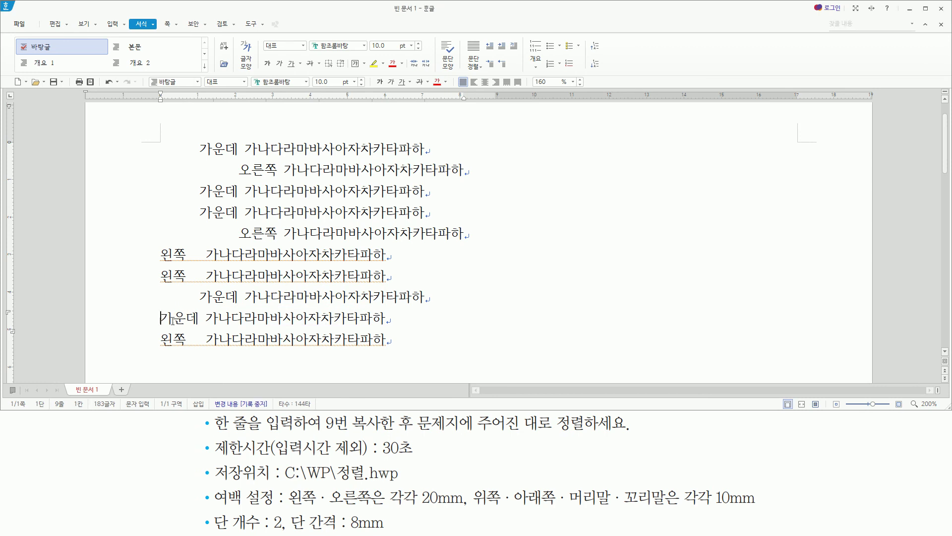
drag(154, 306, 167, 328)
key(Escape)
click(398, 319)
drag(382, 318, 398, 337)
key(Escape)
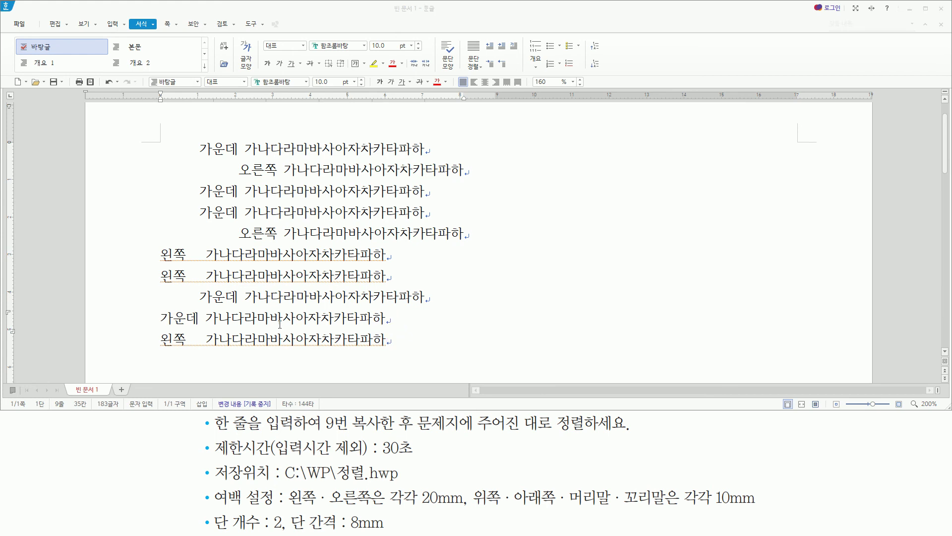
click(293, 315)
drag(281, 308, 290, 332)
drag(150, 305, 400, 330)
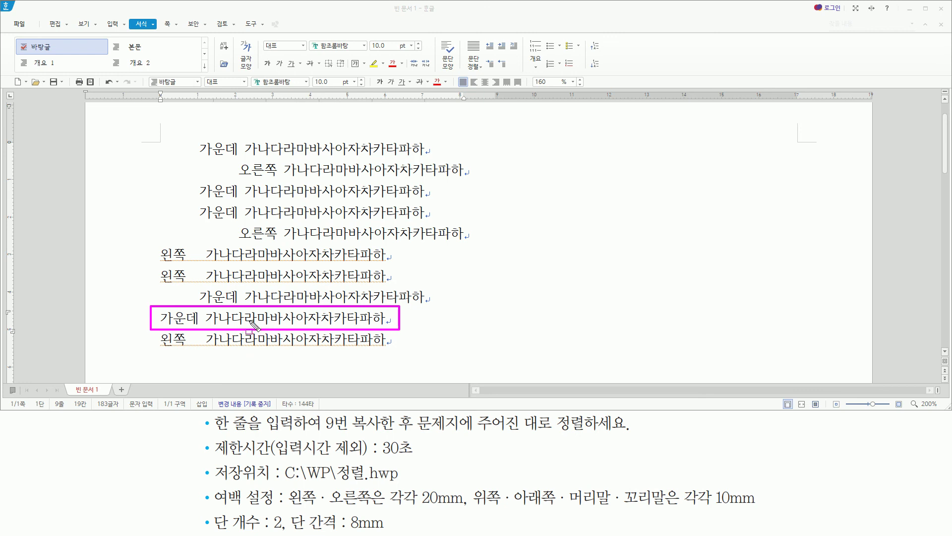
key(Escape)
click(327, 318)
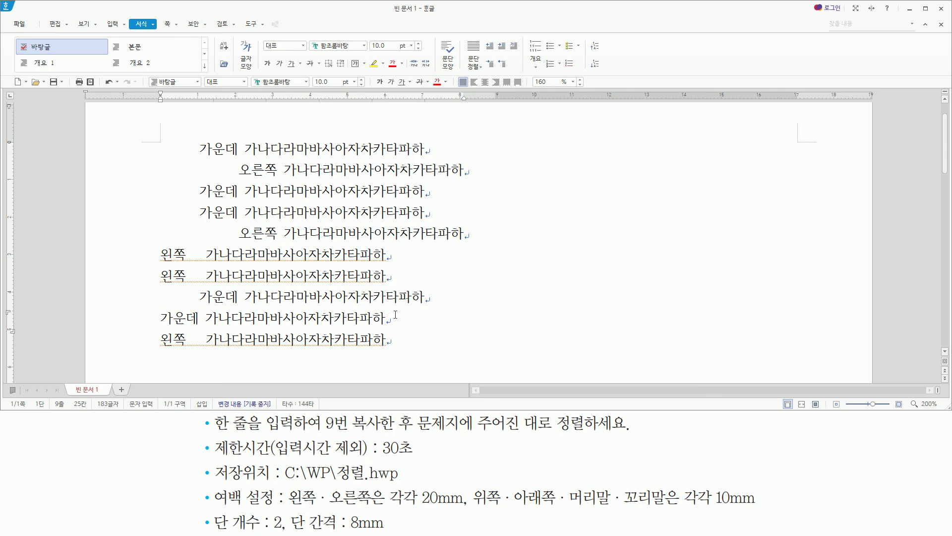
key(ctrl+shift+c)
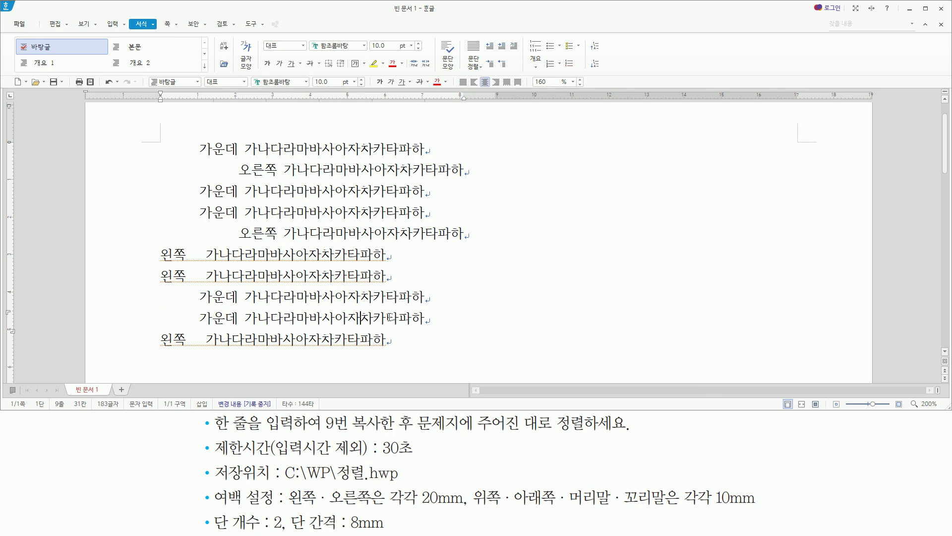
click(385, 338)
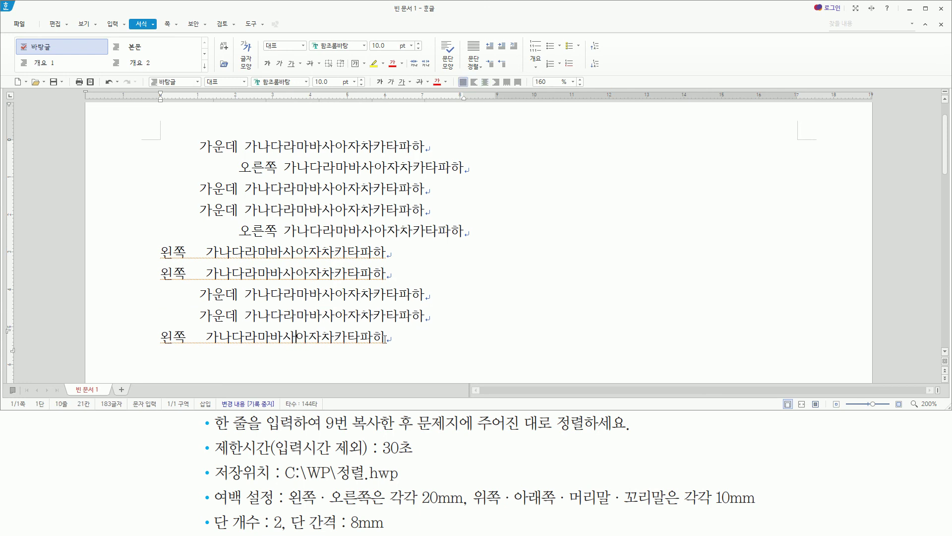
key(ctrl+shift+l)
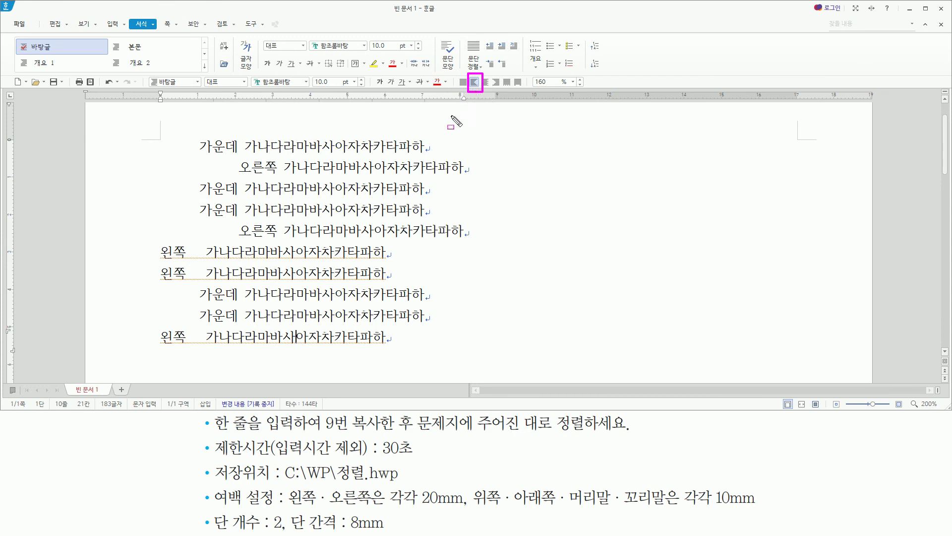
click(336, 296)
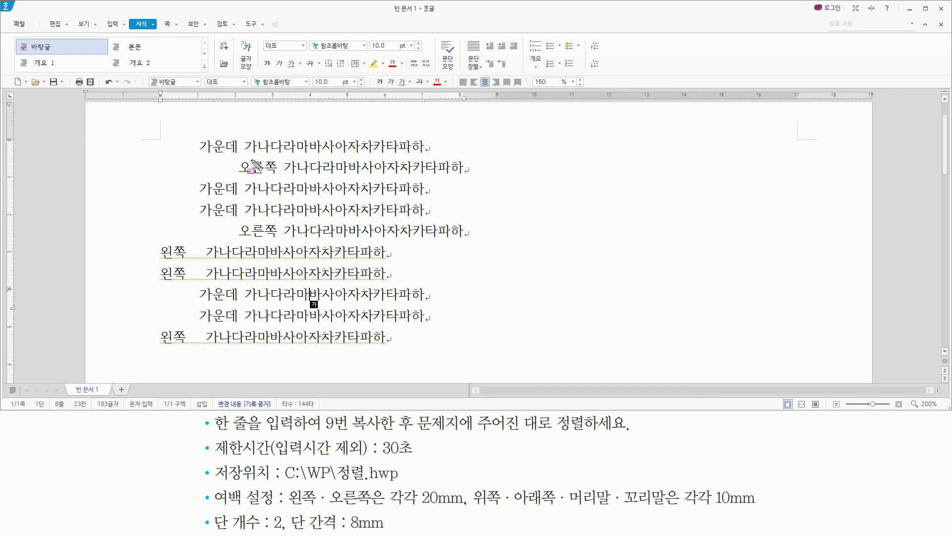
drag(454, 72, 526, 90)
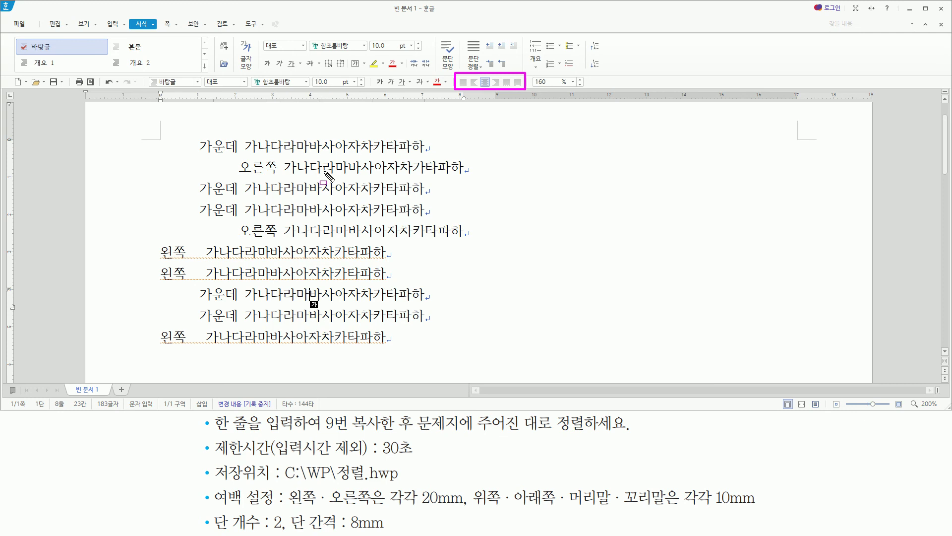
click(460, 170)
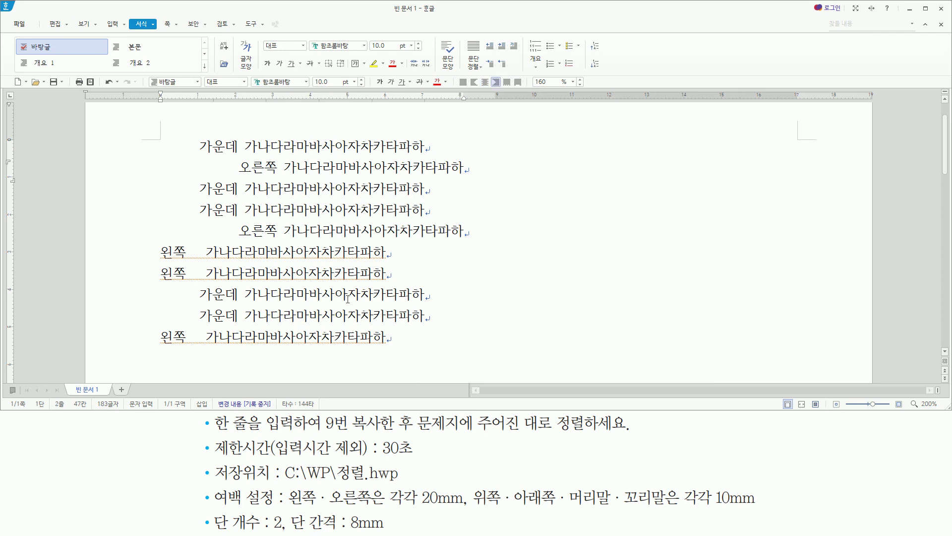
click(318, 179)
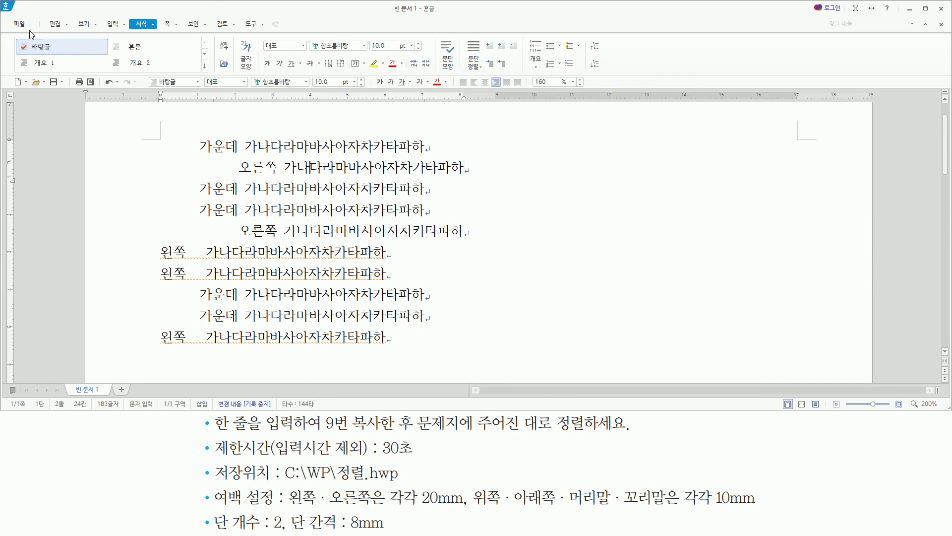
Save the document in the C:\wp folder under the file name 정렬 as a Hangul document (*.hwp)
click(23, 27)
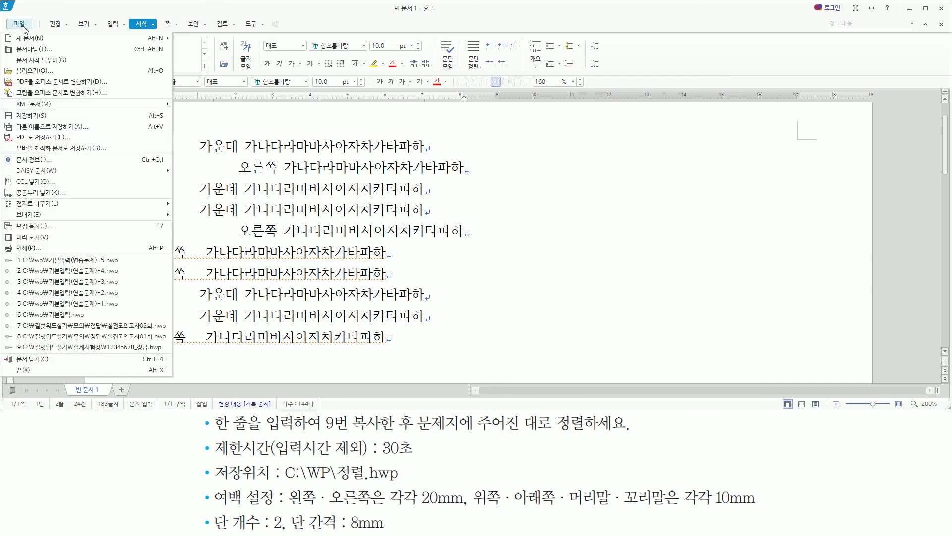
click(48, 115)
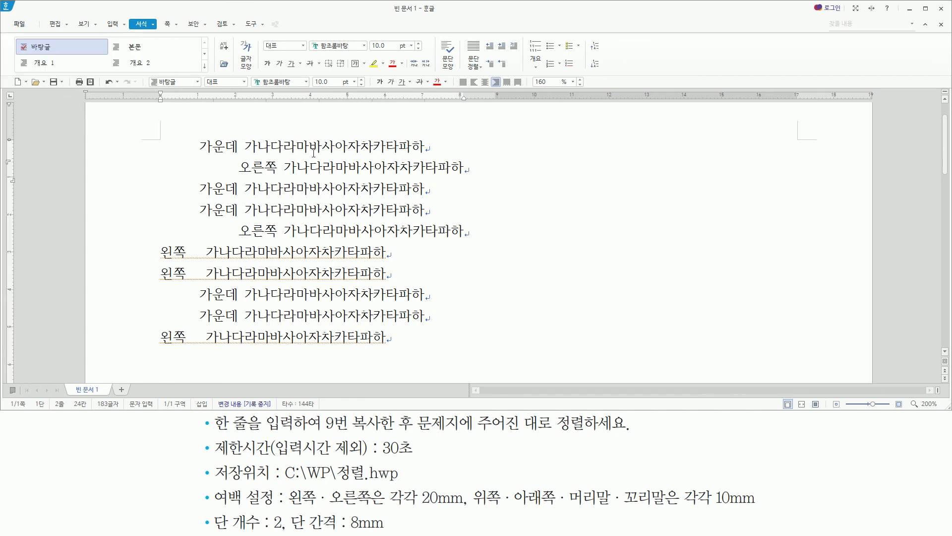
click(54, 82)
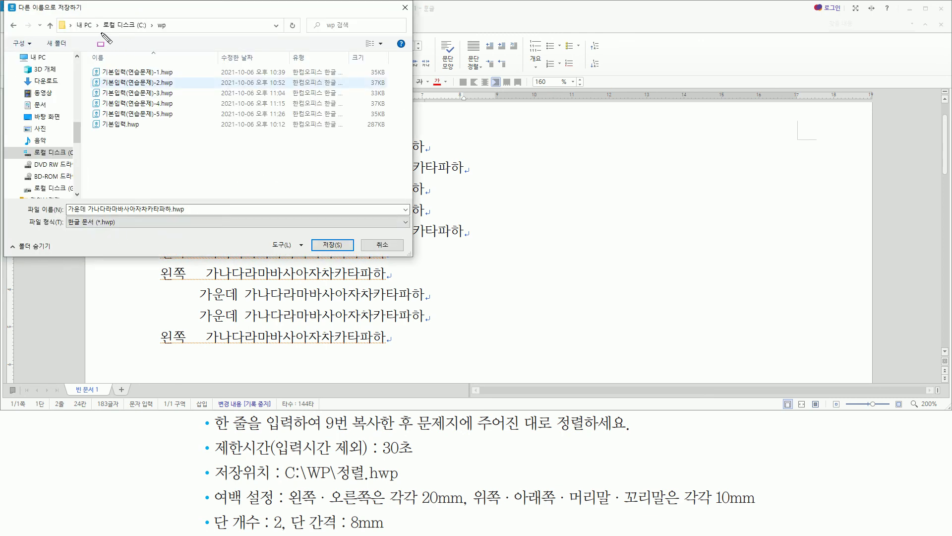
drag(103, 32, 163, 33)
click(157, 19)
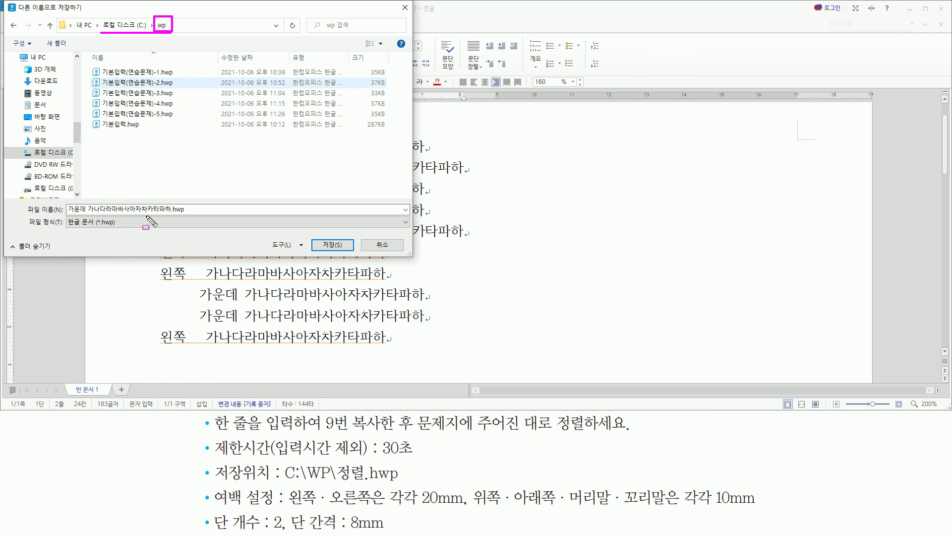
key(Escape)
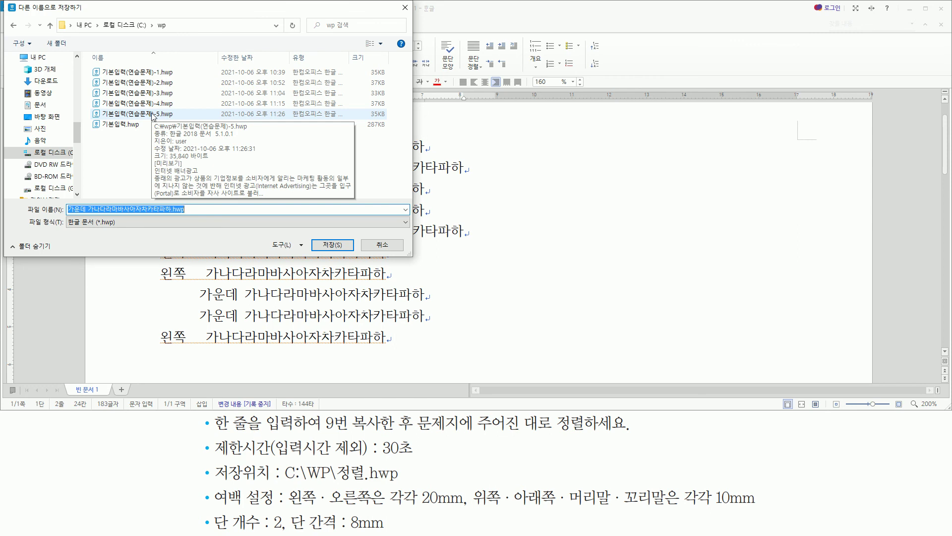
text(정)
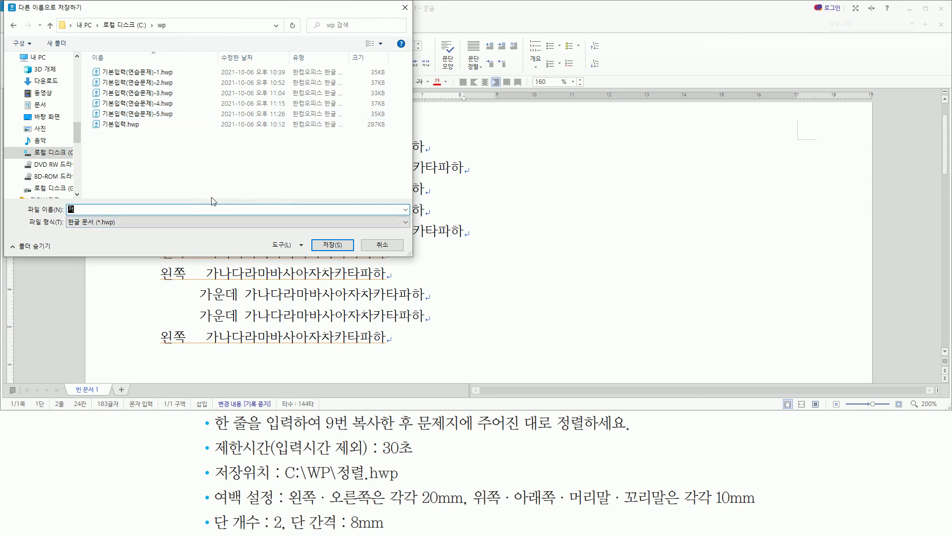
text(렬)
click(335, 246)
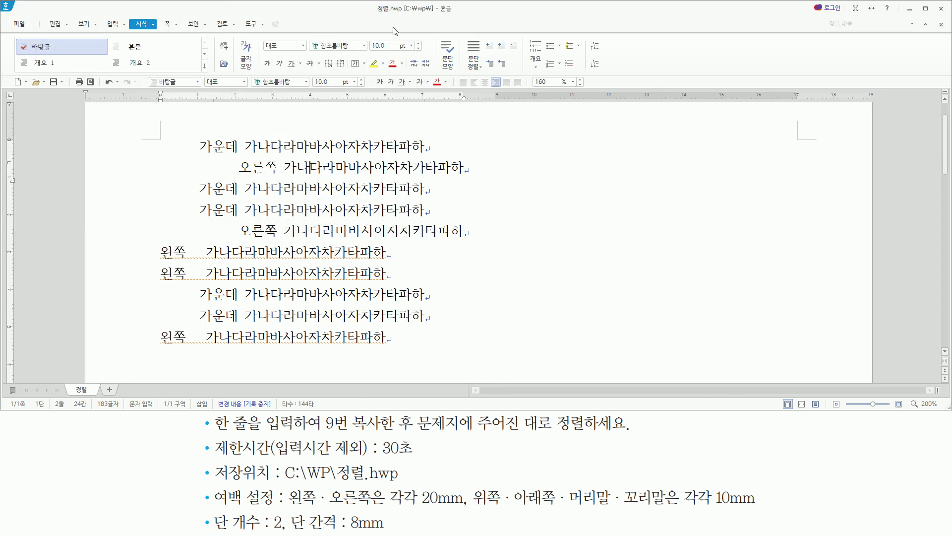
drag(374, 16, 434, 15)
click(374, 273)
key(Hangul)
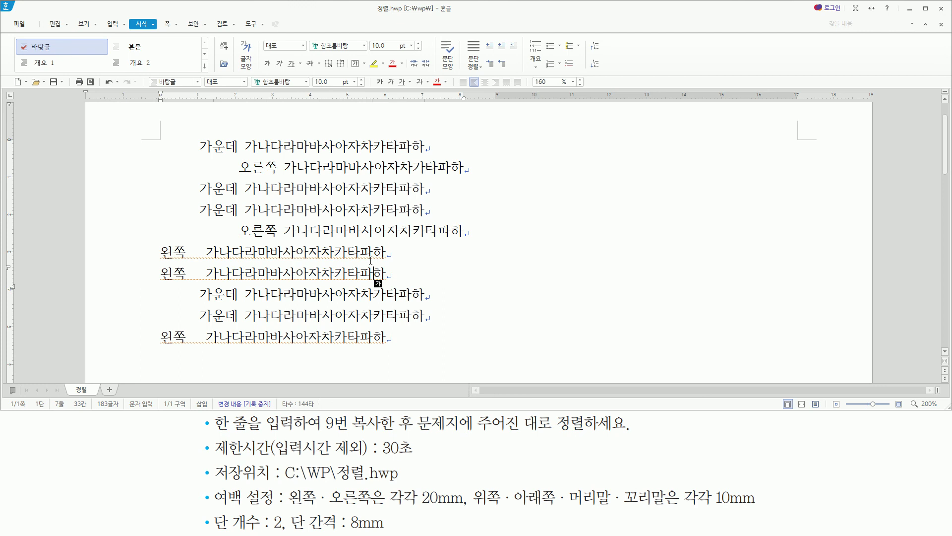